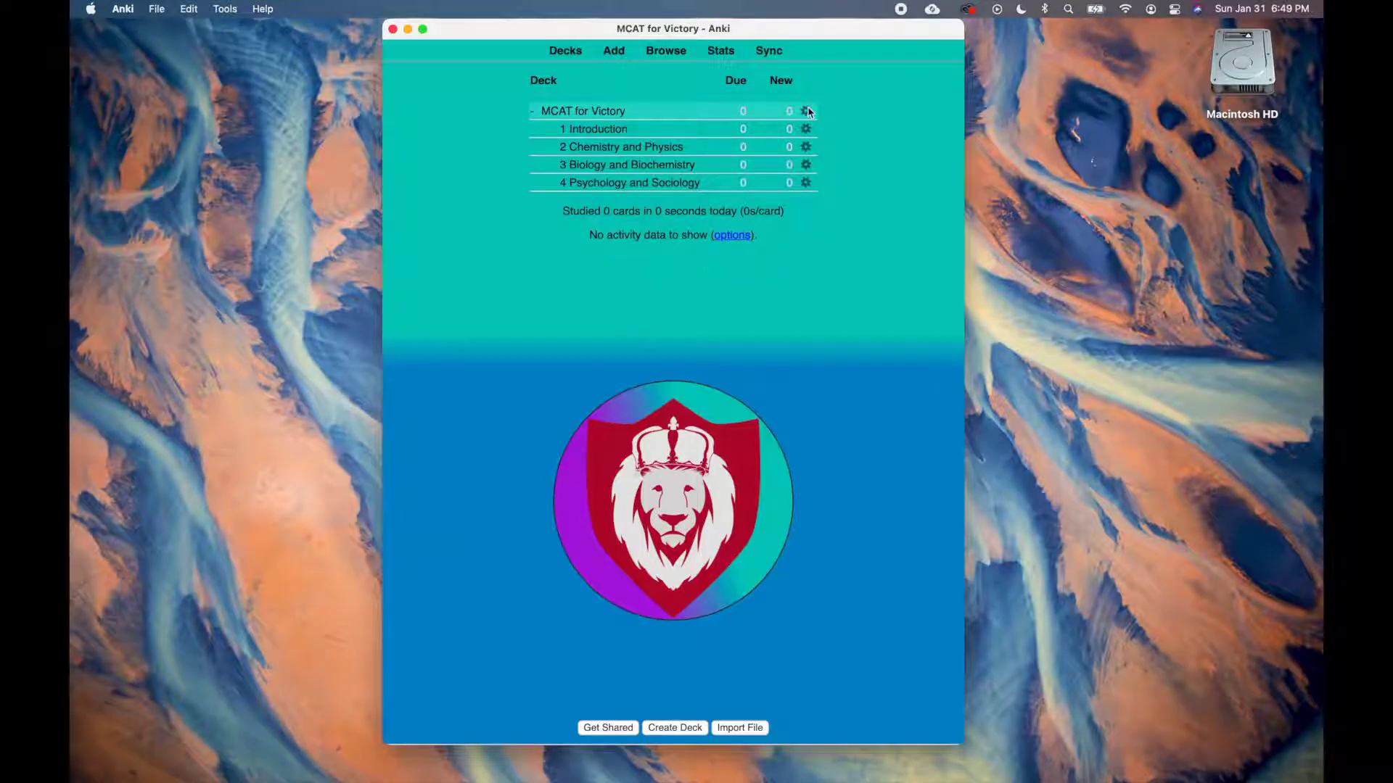
- From the MCAT for Victory deck's options, add an options group named 'MCAT for Victory'
{"action": "left_click", "coordinate": [806, 111]}
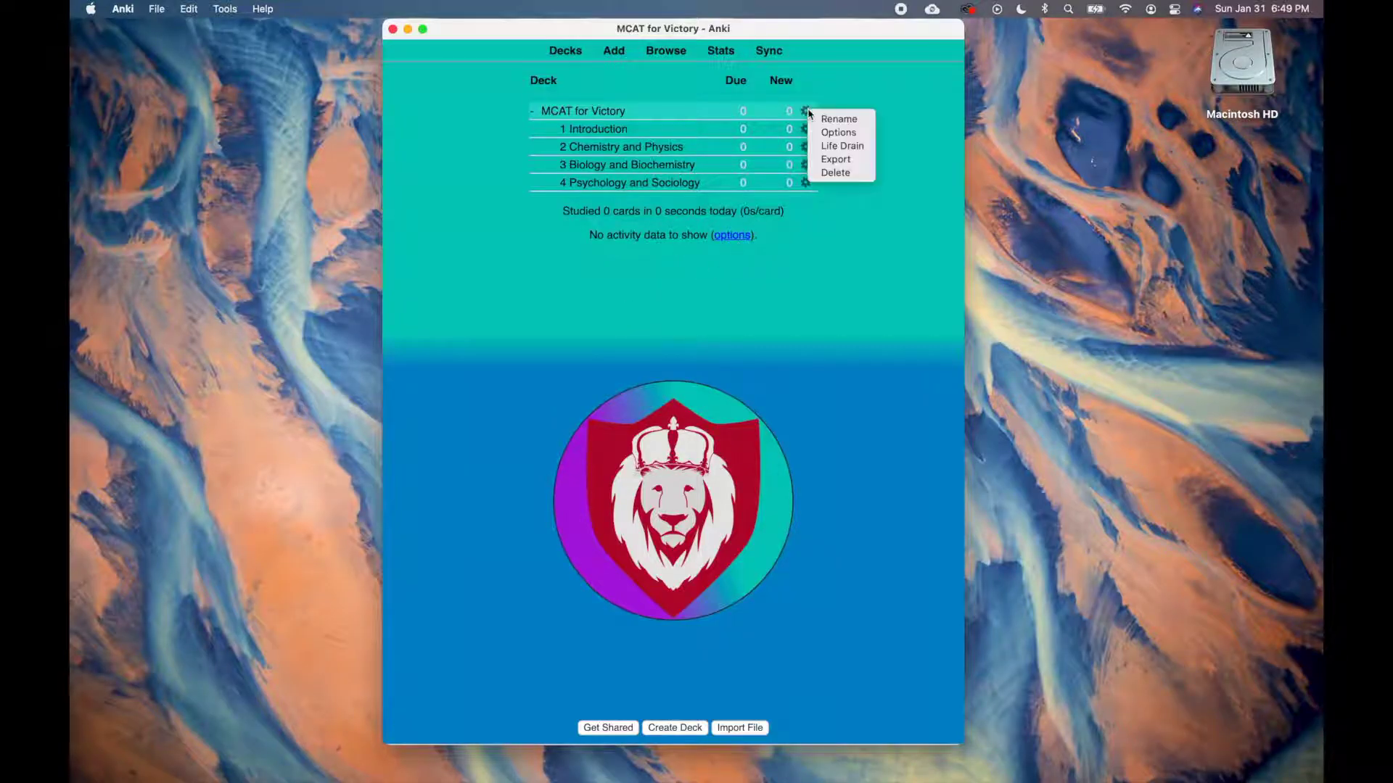
{"action": "left_click", "coordinate": [847, 134]}
{"action": "left_click", "coordinate": [842, 153]}
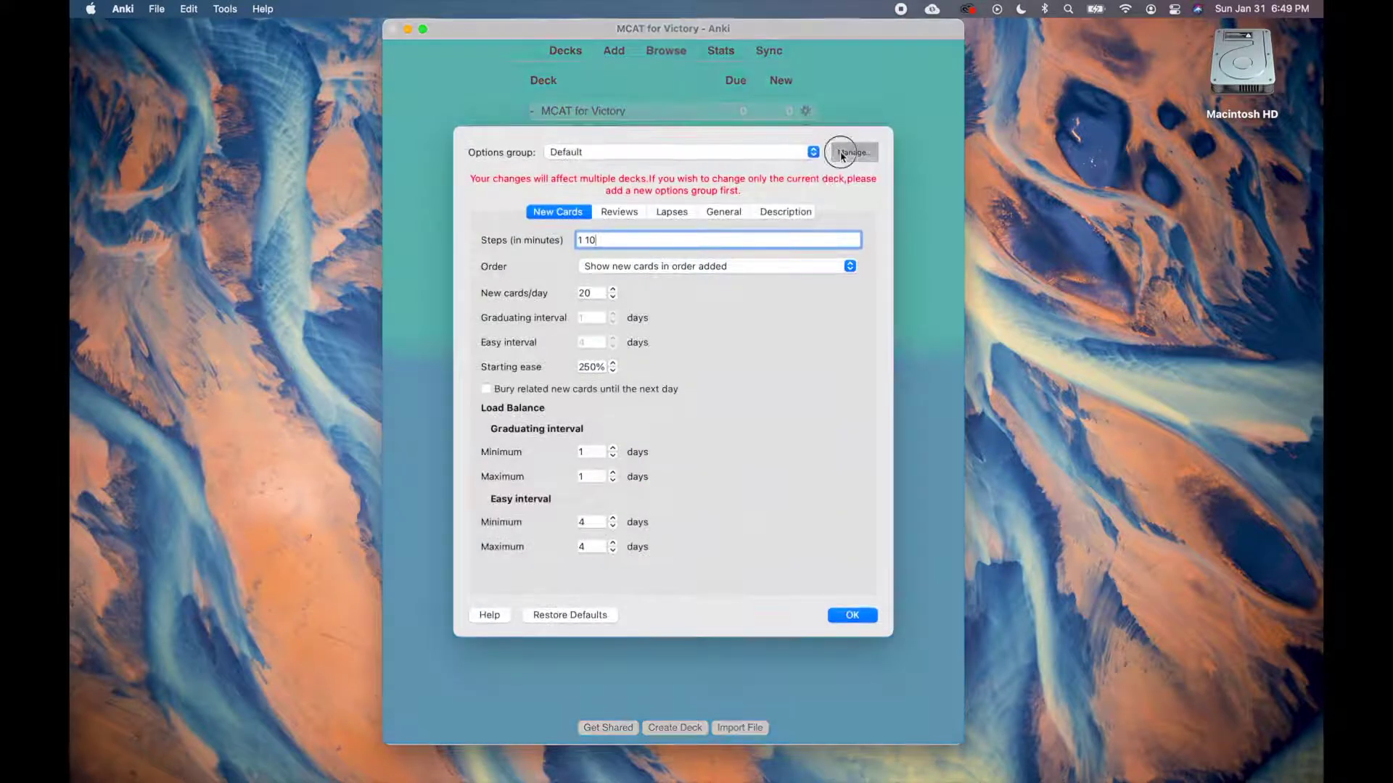
{"action": "left_click", "coordinate": [861, 161]}
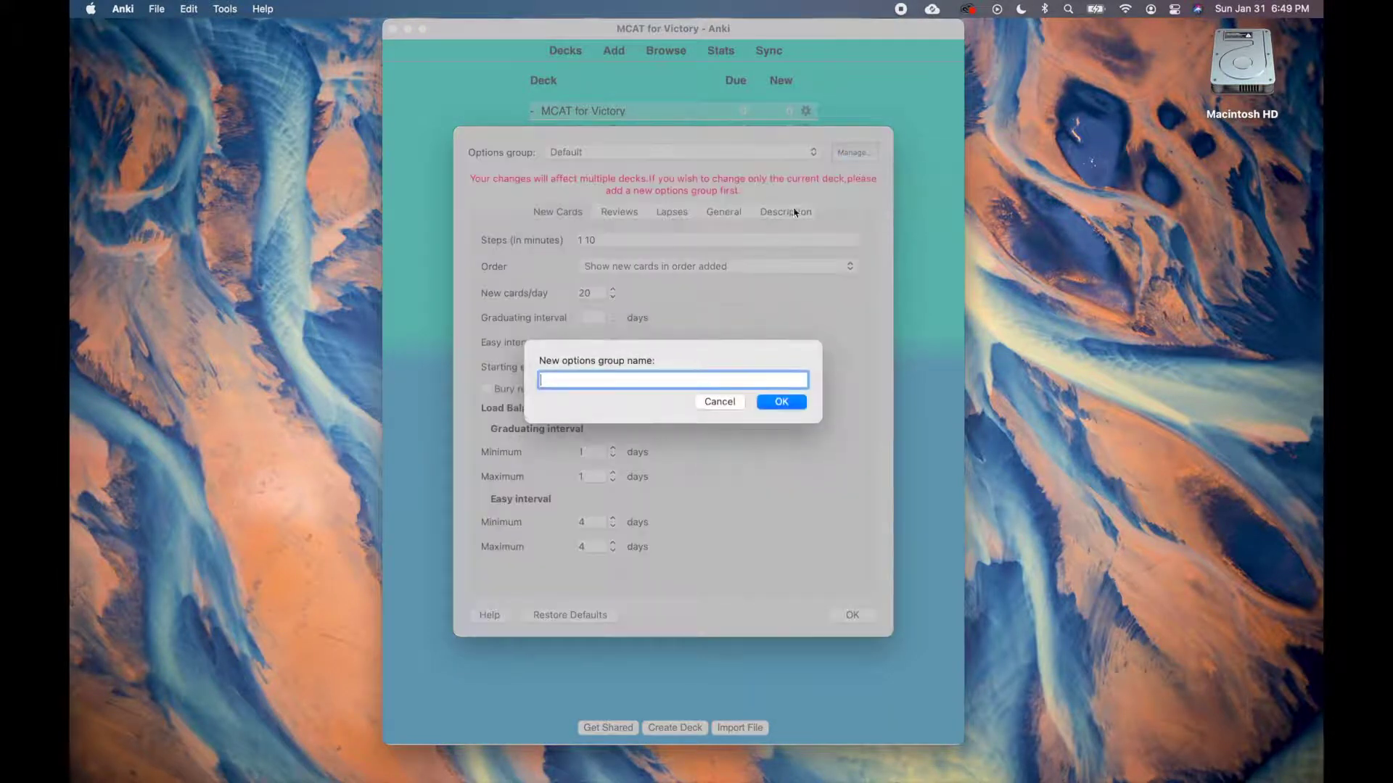
{"action": "type", "text": "MCATfor Victory"}
{"action": "key", "text": "Return"}
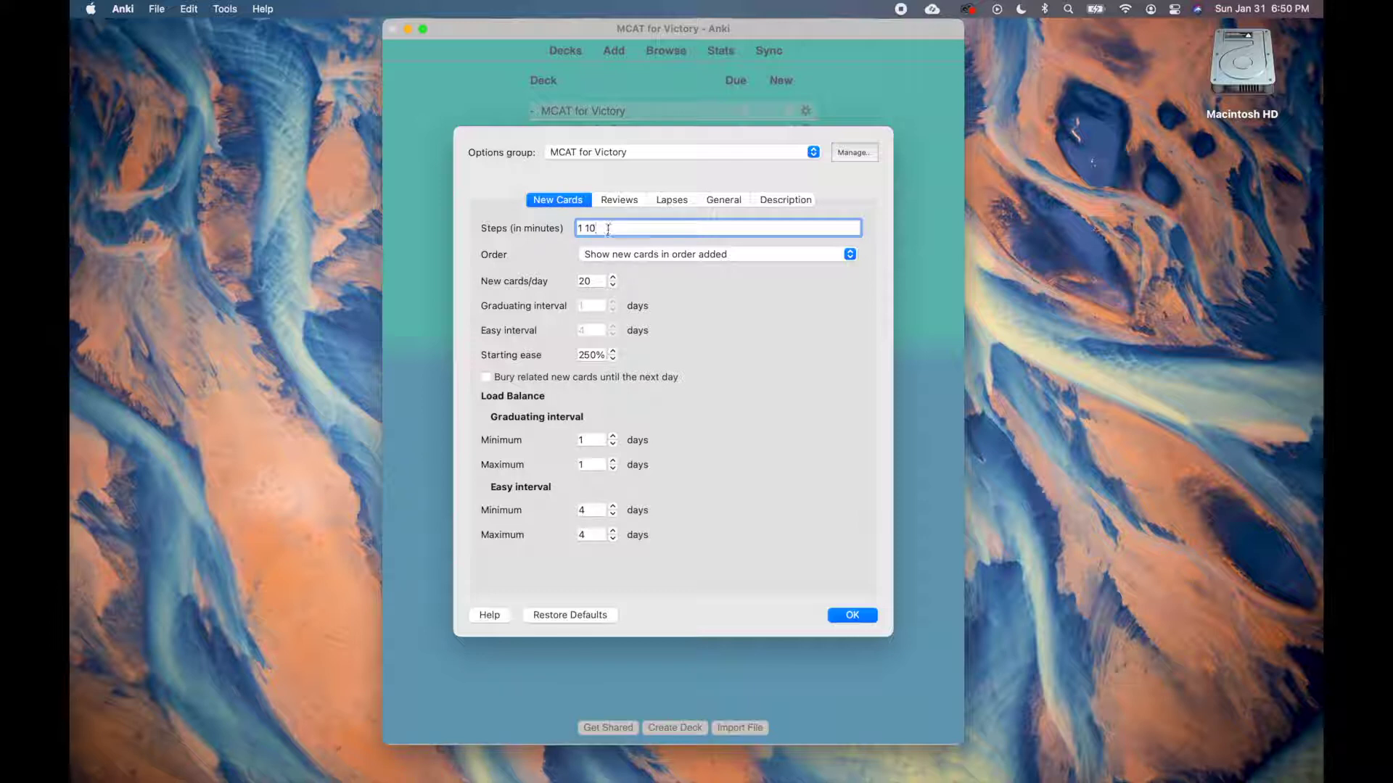
- Replace learning steps '1 10' with '5 30', keeping new card order as order added
{"action": "left_click_drag", "start_coordinate": [611, 228], "coordinate": [576, 229]}
{"action": "left_click", "coordinate": [581, 228]}
{"action": "double_click", "coordinate": [591, 228]}
{"action": "left_click", "coordinate": [613, 229]}
{"action": "left_click_drag", "start_coordinate": [606, 228], "coordinate": [568, 228]}
{"action": "type", "text": "5"}
{"action": "type", "text": " 30"}
{"action": "left_click", "coordinate": [674, 260]}
{"action": "left_click", "coordinate": [676, 257]}
- Change New cards/day from 20 to 100 and tick 'Bury related new cards until the next day'
{"action": "left_click_drag", "start_coordinate": [597, 280], "coordinate": [569, 284]}
{"action": "double_click", "coordinate": [599, 280]}
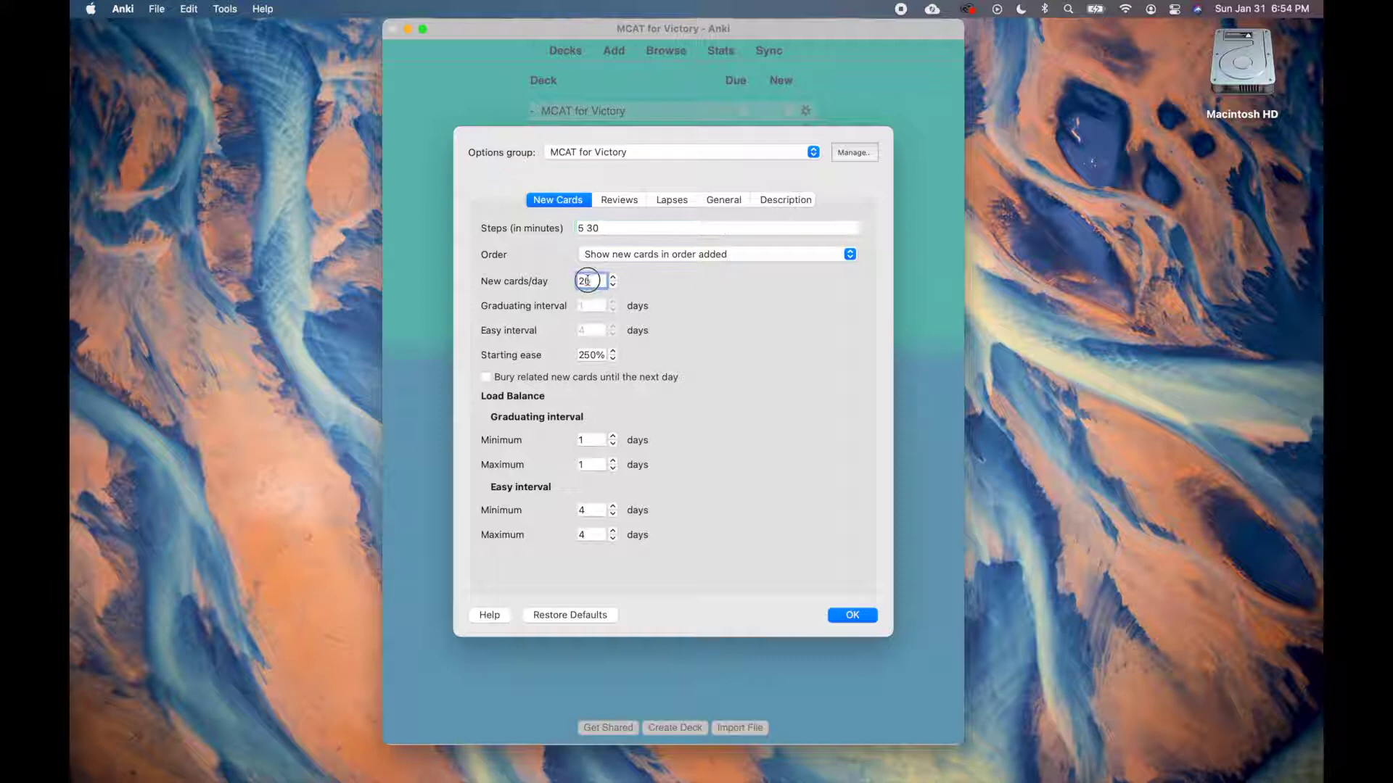
{"action": "type", "text": "1"}
{"action": "key", "text": "BackSpace"}
{"action": "left_click", "coordinate": [487, 377]}
- On the Reviews tab, set maximum reviews/day to 9999 and easy bonus to 150%
{"action": "left_click", "coordinate": [626, 206]}
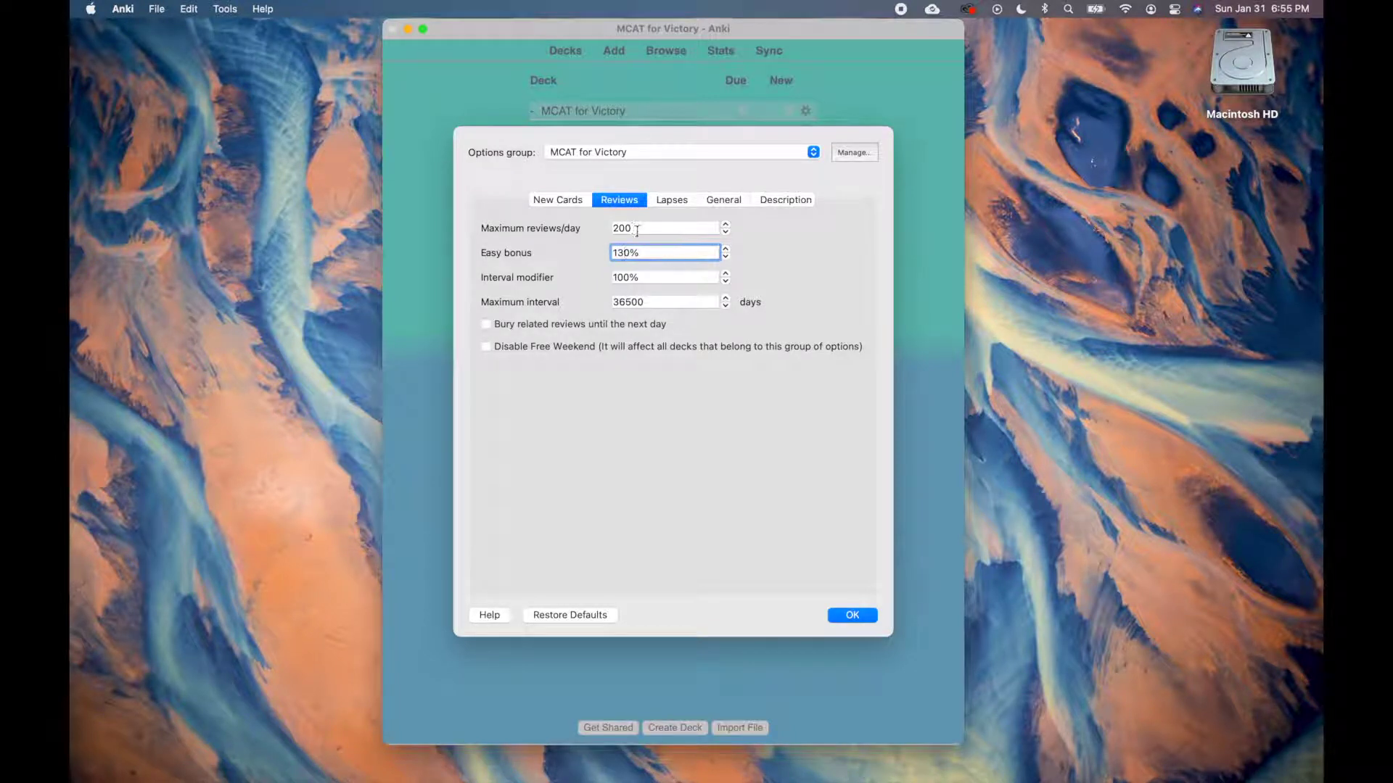
{"action": "left_click", "coordinate": [636, 230]}
{"action": "left_click_drag", "start_coordinate": [641, 229], "coordinate": [600, 233]}
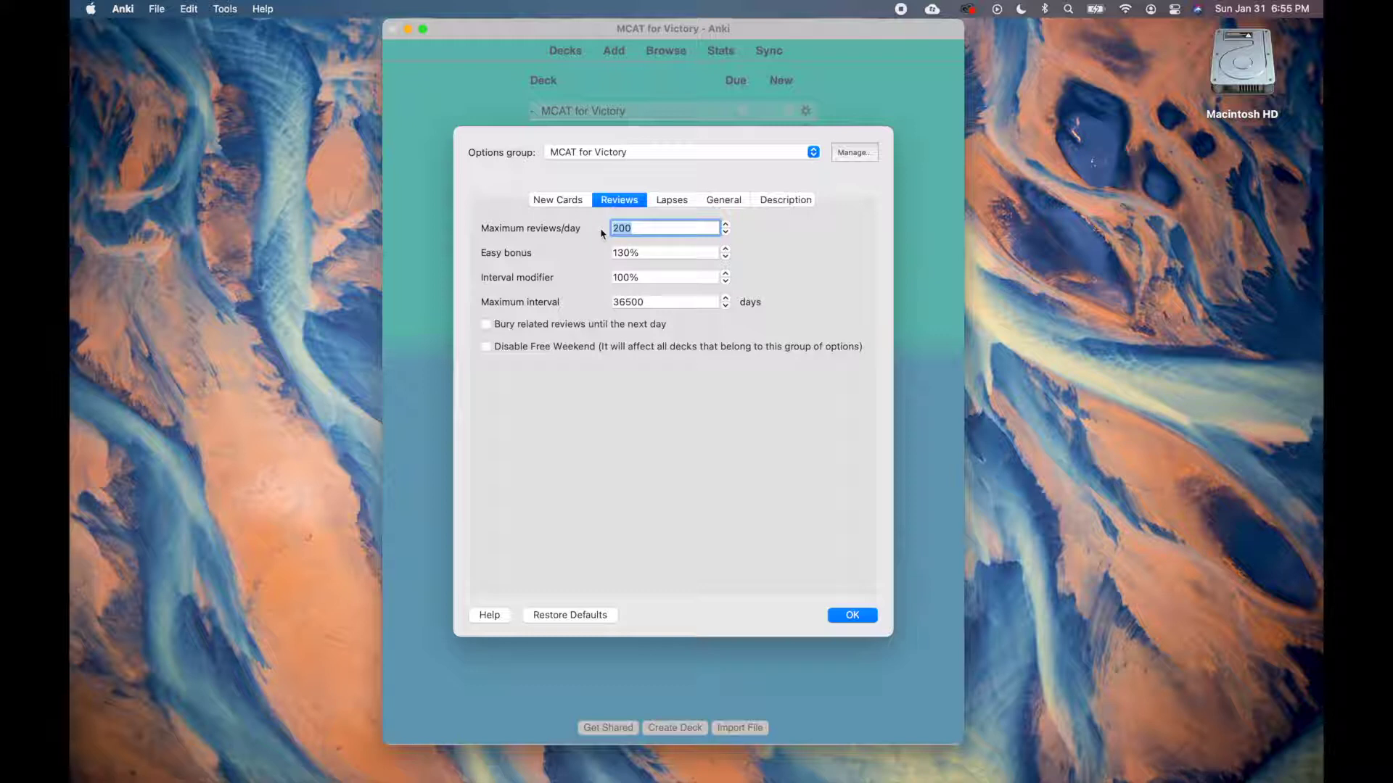
{"action": "type", "text": "9999"}
{"action": "double_click", "coordinate": [622, 253]}
{"action": "type", "text": "150"}
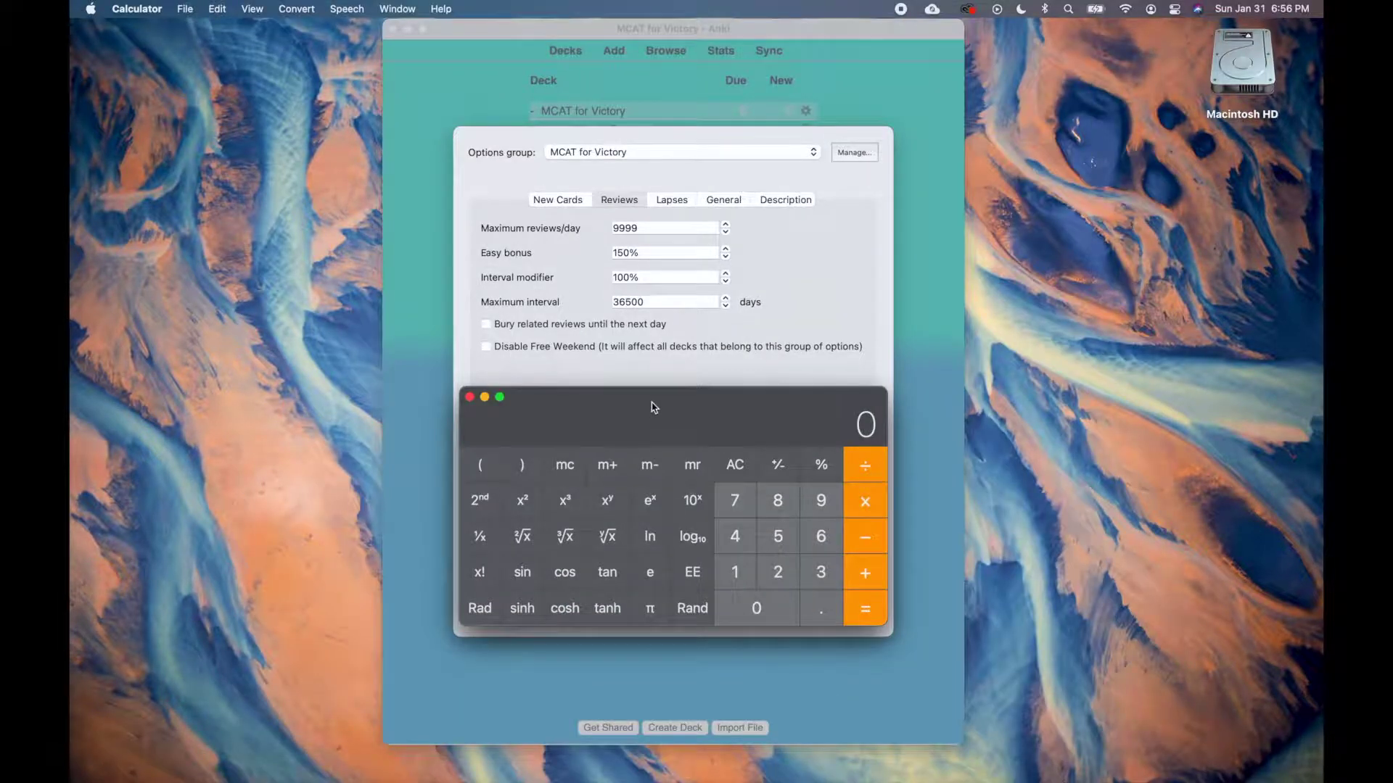
- Compute 25 × 1.5 = 37.5 in Calculator, then bring the Anki options back
{"action": "left_click_drag", "start_coordinate": [653, 404], "coordinate": [655, 233]}
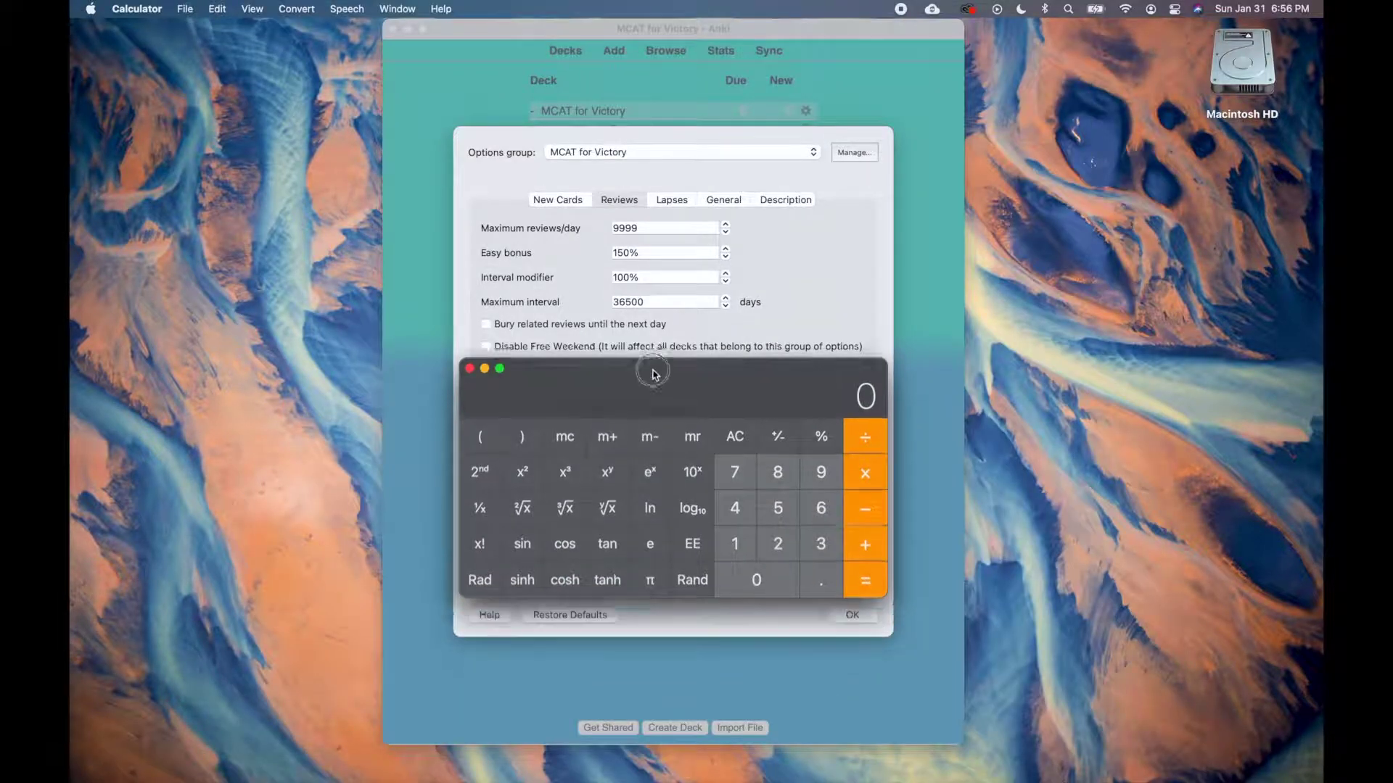
{"action": "type", "text": "10"}
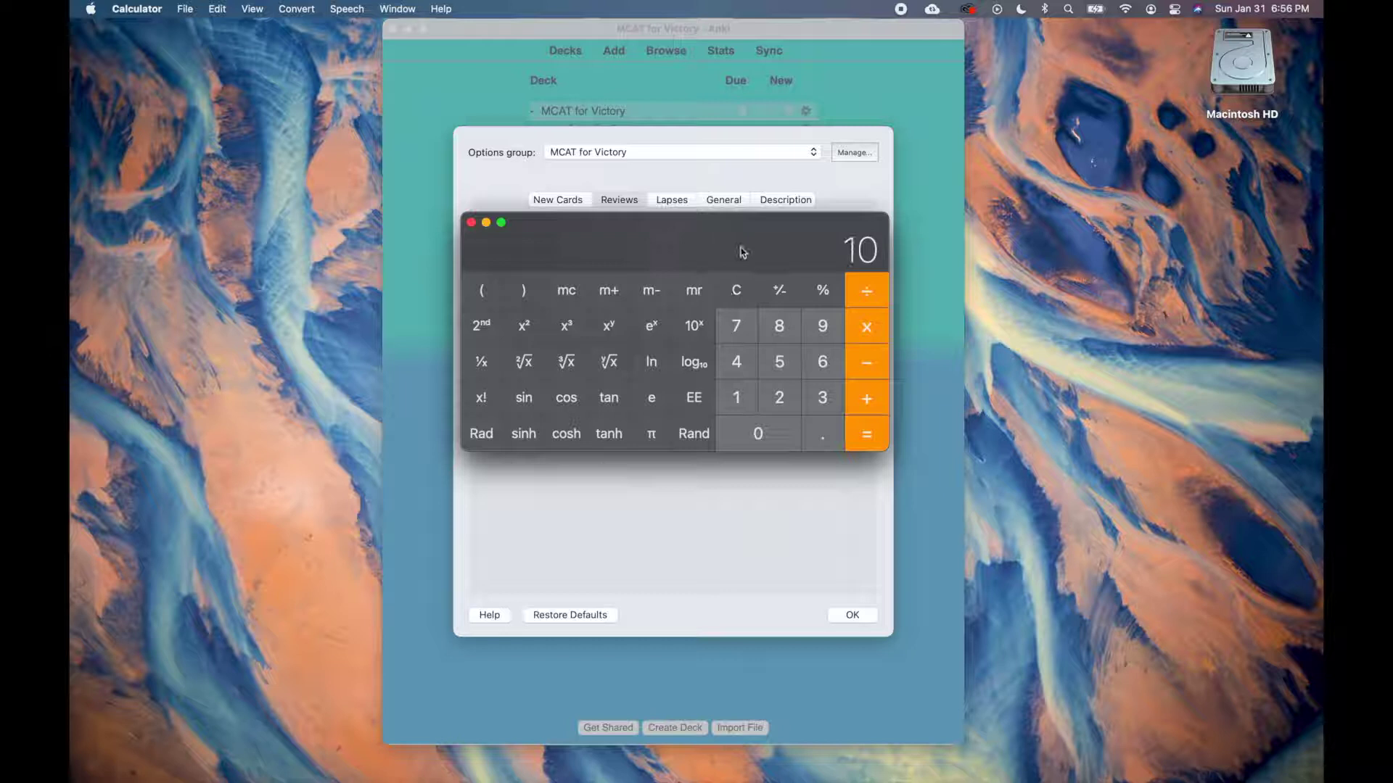
{"action": "left_click", "coordinate": [866, 325]}
{"action": "left_click", "coordinate": [779, 397]}
{"action": "left_click", "coordinate": [824, 438]}
{"action": "left_click", "coordinate": [784, 370]}
{"action": "left_click", "coordinate": [866, 332]}
{"action": "left_click", "coordinate": [745, 409]}
{"action": "left_click", "coordinate": [818, 436]}
{"action": "type", "text": "5"}
{"action": "left_click", "coordinate": [865, 441]}
{"action": "left_click", "coordinate": [806, 493]}
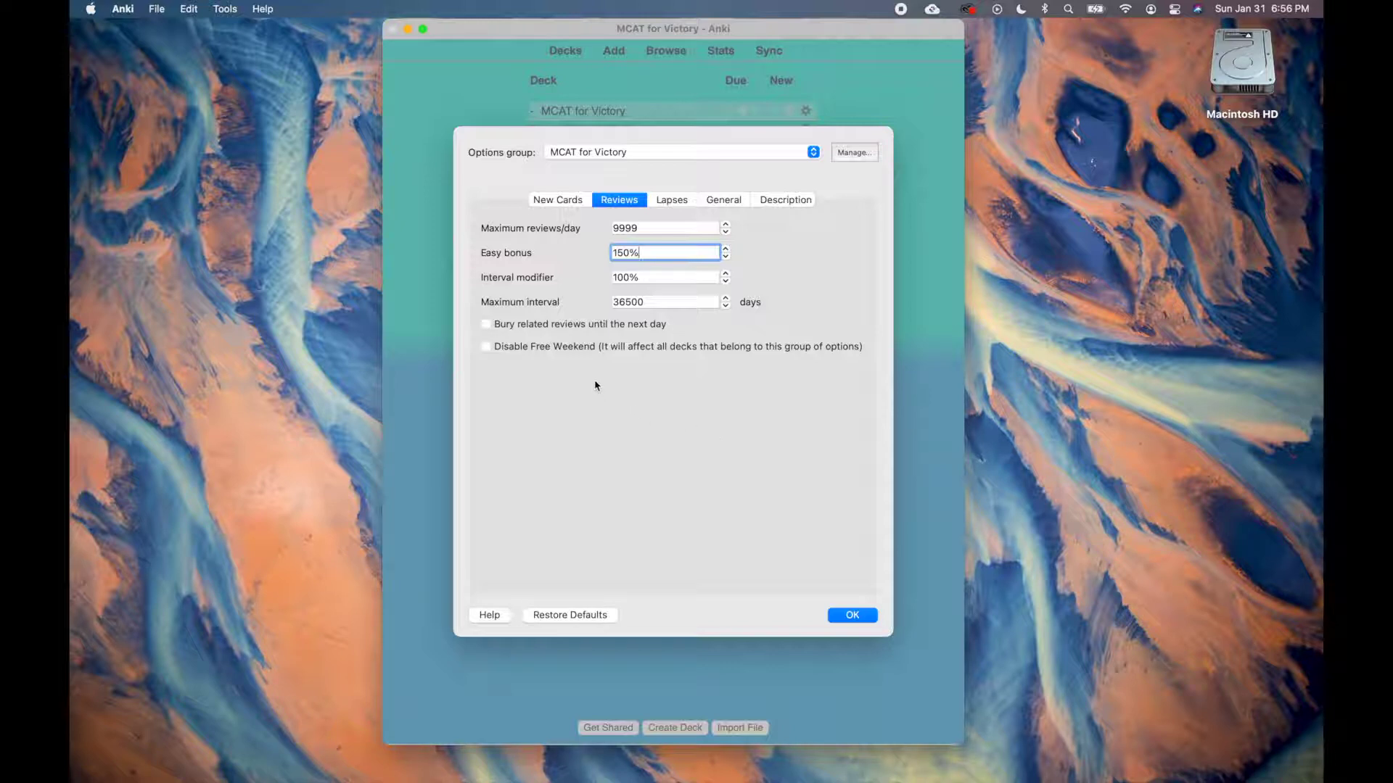
- Try other interval modifier values, leaving it at 100%
{"action": "double_click", "coordinate": [630, 279]}
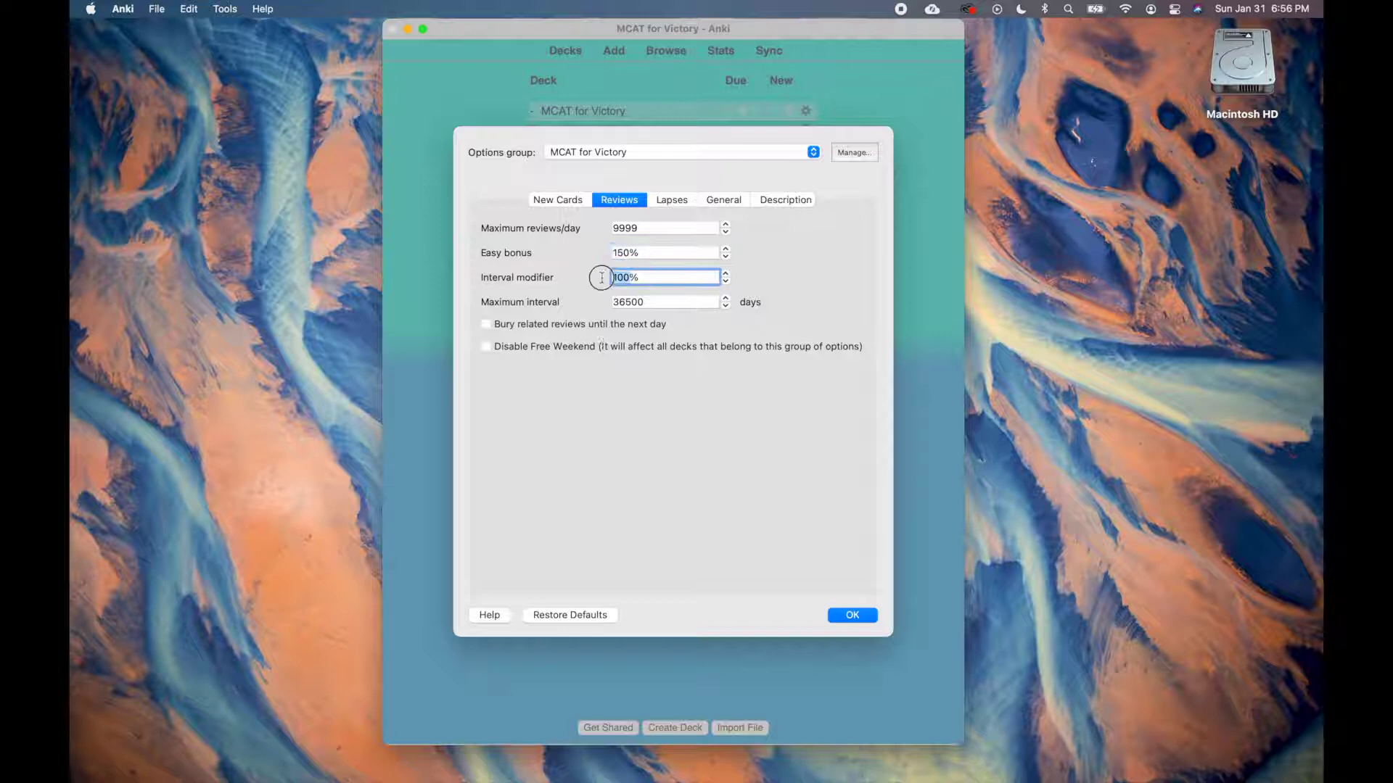
{"action": "type", "text": "90"}
{"action": "key", "text": "BackSpace"}
{"action": "key", "text": "BackSpace"}
{"action": "type", "text": "1"}
{"action": "type", "text": "10"}
{"action": "key", "text": "BackSpace"}
{"action": "key", "text": "BackSpace"}
{"action": "type", "text": "00"}
- Set maximum interval to 99999 days and tick 'Bury related reviews until the next day'
{"action": "left_click", "coordinate": [662, 302]}
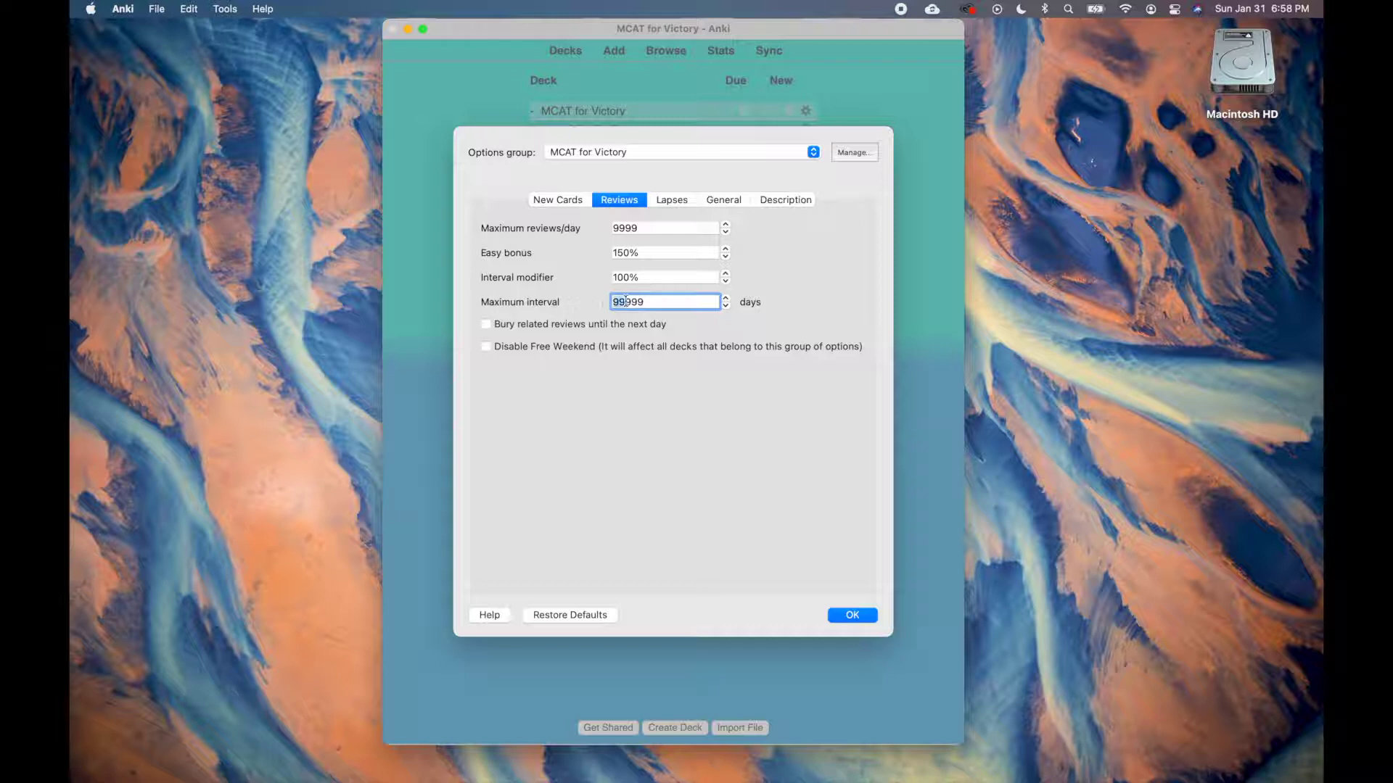
{"action": "double_click", "coordinate": [658, 302]}
{"action": "type", "text": "180"}
{"action": "double_click", "coordinate": [635, 301]}
{"action": "type", "text": "999"}
{"action": "left_click", "coordinate": [534, 326]}
- On the Lapses tab, enter step 45, new interval 20%, leech threshold 6, leech action Tag Only
{"action": "left_click", "coordinate": [663, 205]}
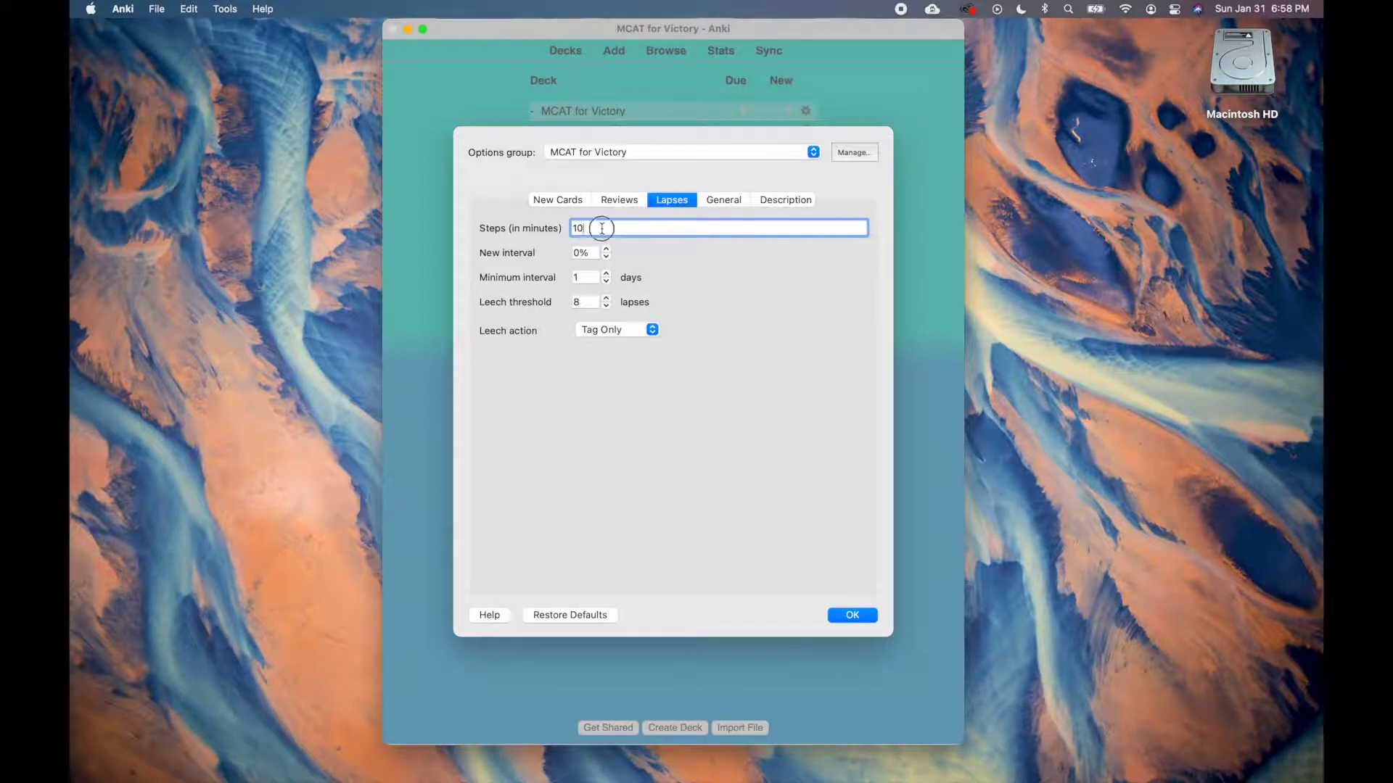
{"action": "left_click_drag", "start_coordinate": [603, 229], "coordinate": [534, 229]}
{"action": "left_click", "coordinate": [580, 252]}
{"action": "type", "text": "20"}
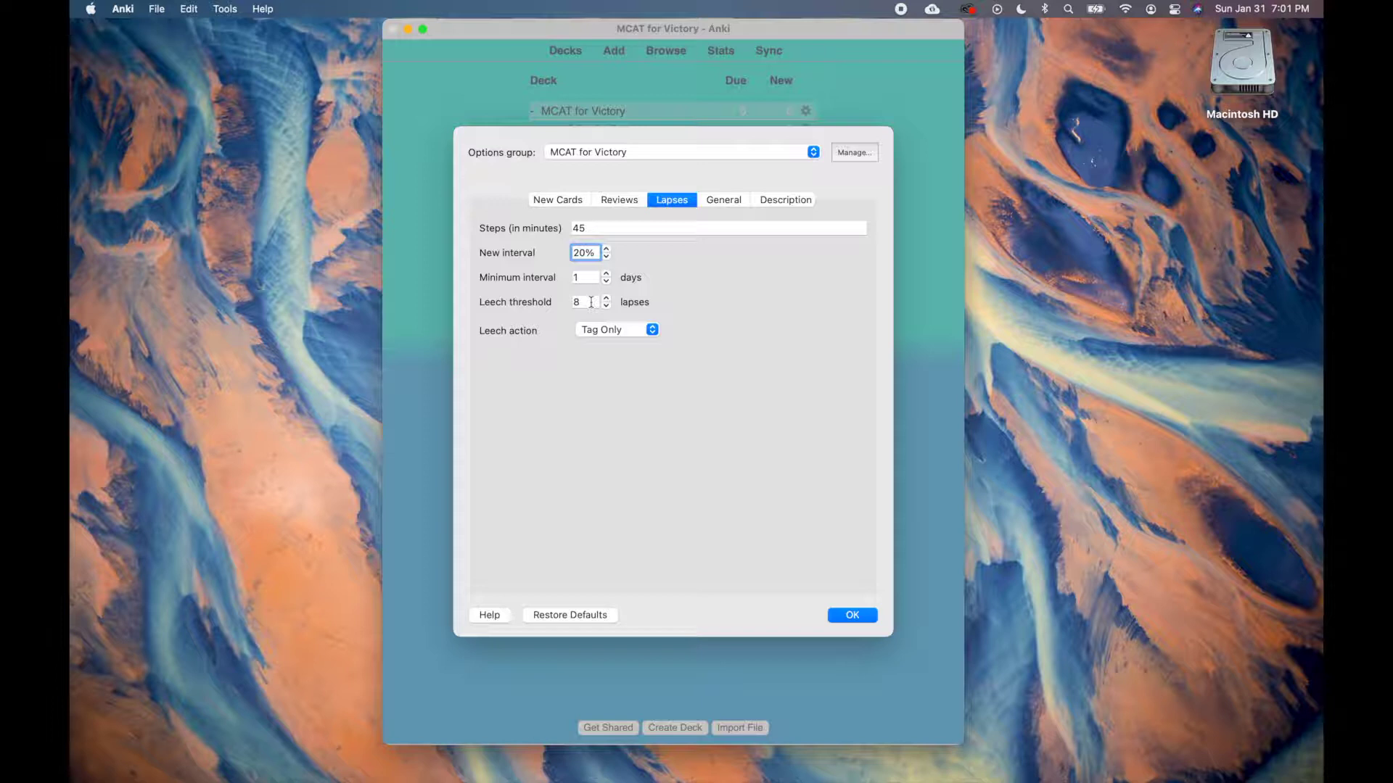
{"action": "double_click", "coordinate": [591, 303]}
{"action": "type", "text": "6"}
{"action": "type", "text": "6"}
{"action": "left_click", "coordinate": [646, 335]}
{"action": "left_click", "coordinate": [627, 330]}
- On the General tab, ignore answer times over 18 seconds, leaving alert delay at 0
{"action": "left_click", "coordinate": [718, 202]}
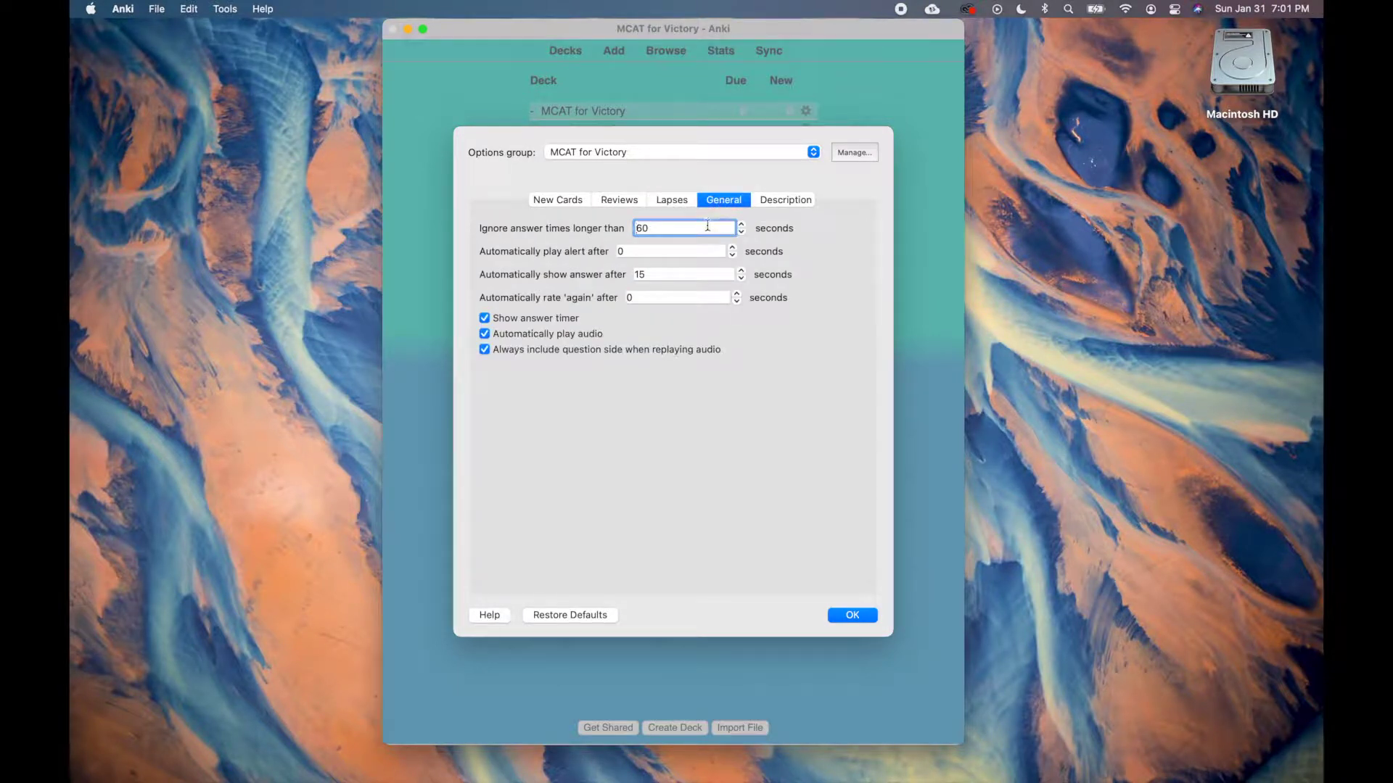
{"action": "left_click", "coordinate": [643, 228]}
{"action": "double_click", "coordinate": [634, 251]}
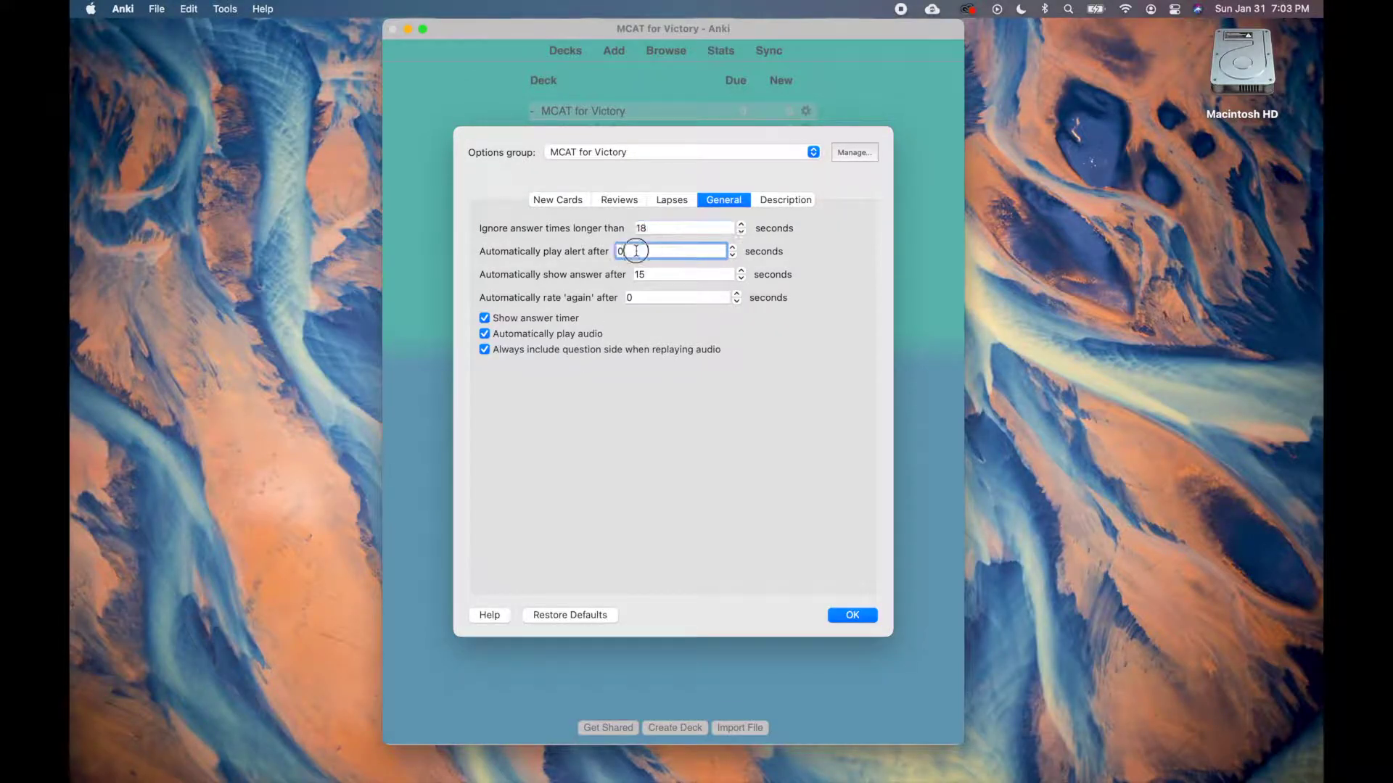
{"action": "left_click", "coordinate": [637, 251]}
- Set auto show-answer to 15 seconds, adjust auto-rate and answer timer options, and save
{"action": "left_click", "coordinate": [658, 275]}
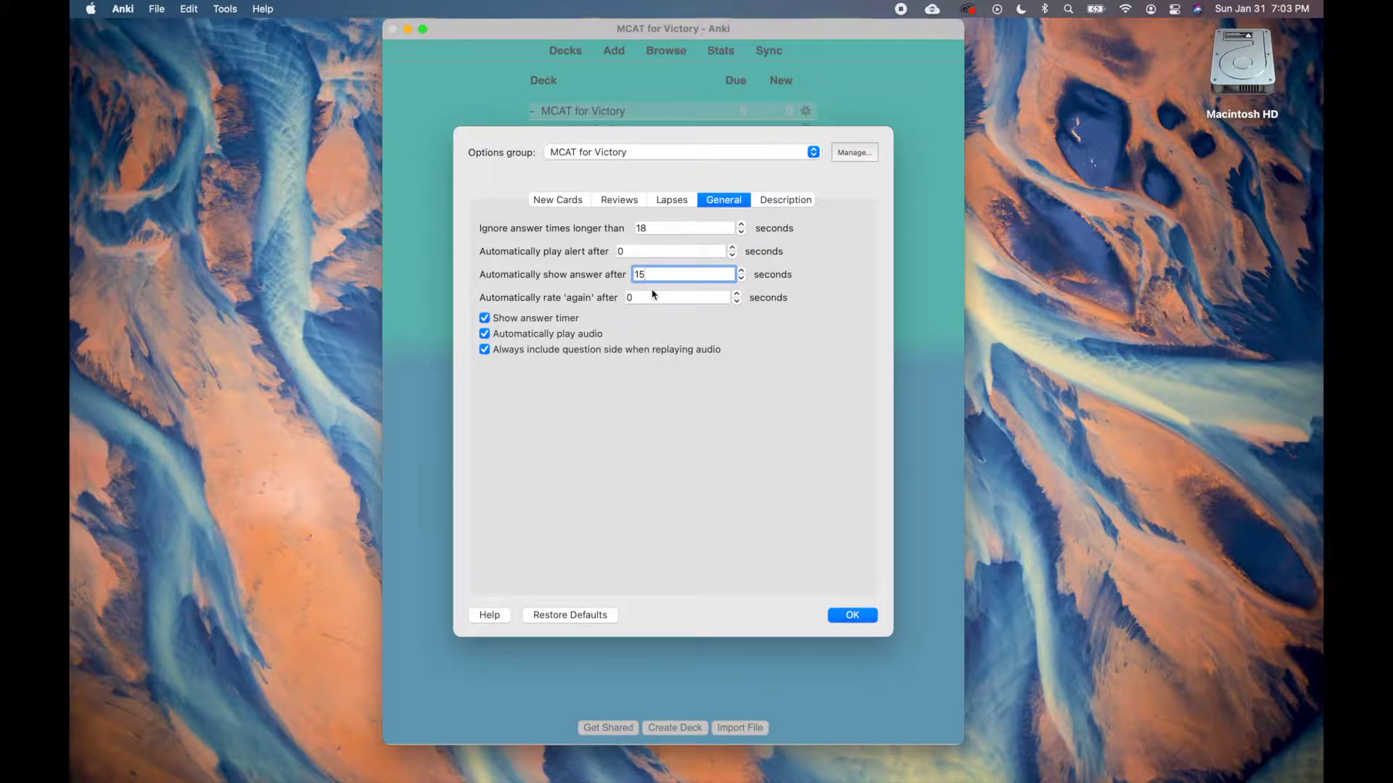
{"action": "left_click", "coordinate": [647, 298]}
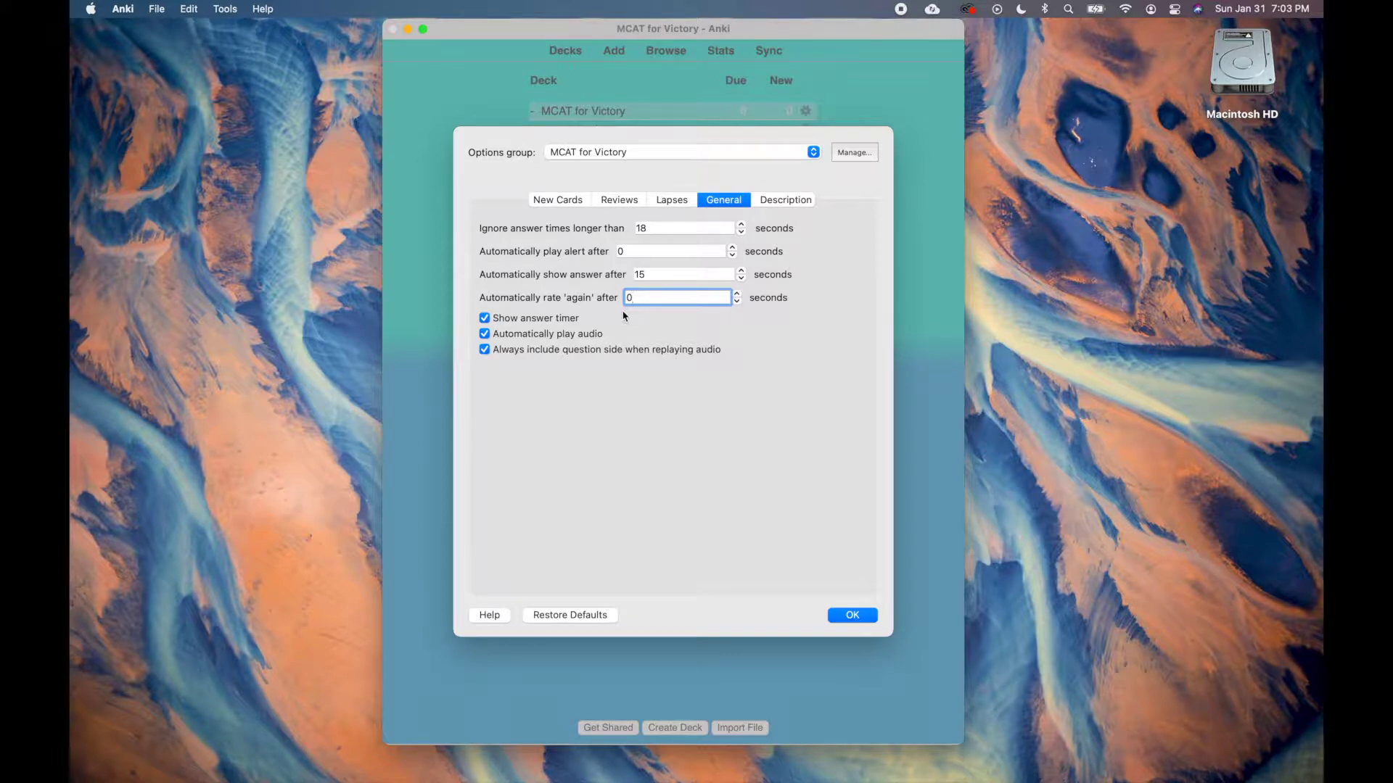
{"action": "left_click", "coordinate": [549, 322]}
{"action": "left_click", "coordinate": [853, 614]}
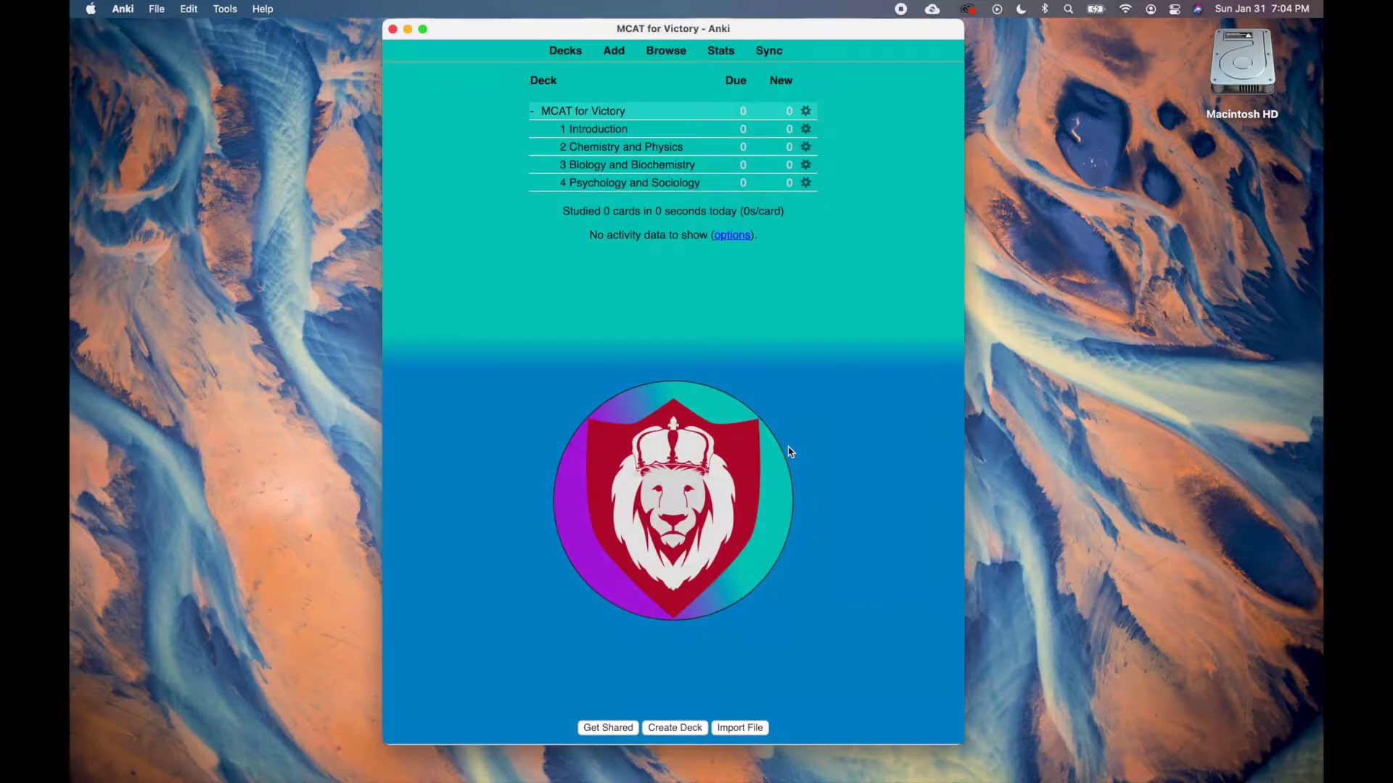
- Assign the MCAT for Victory group to the Introduction and Chemistry and Physics subdecks
{"action": "left_click", "coordinate": [806, 128]}
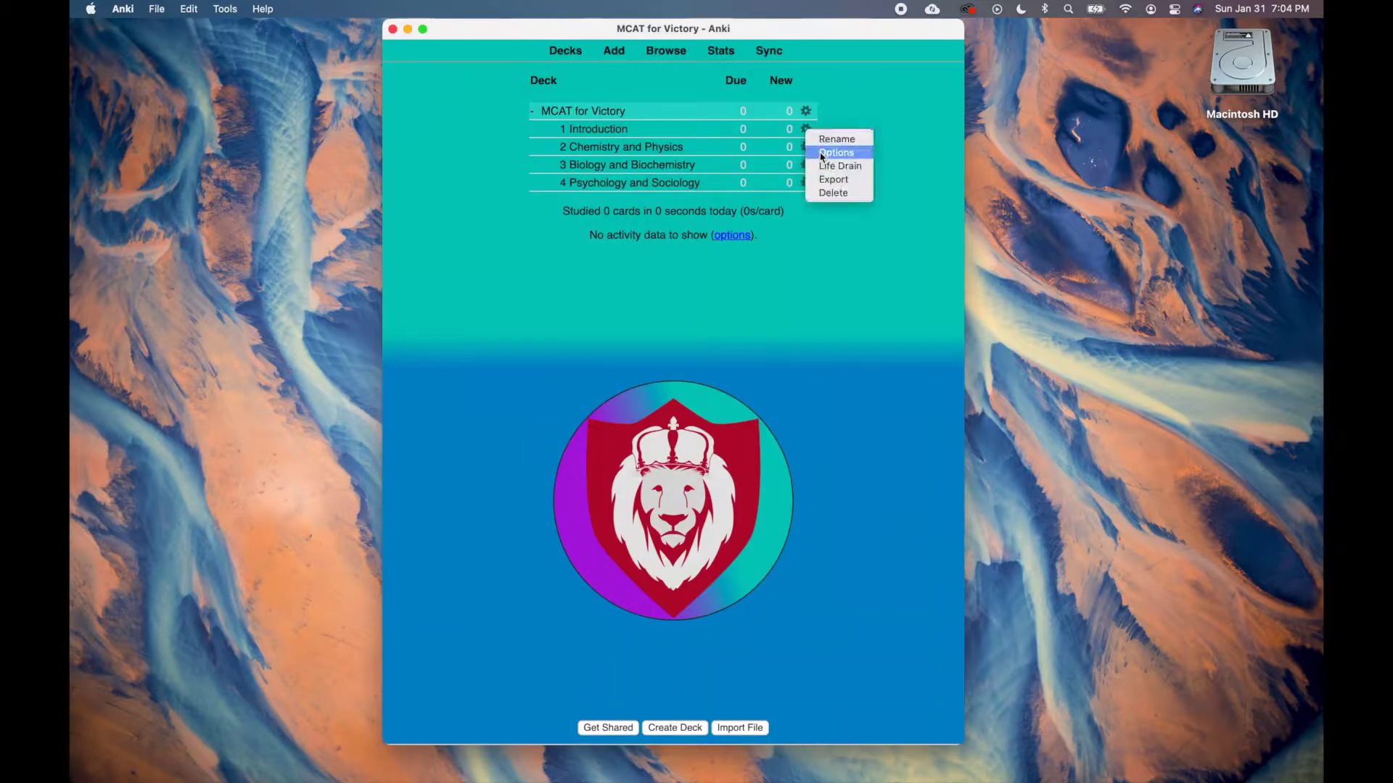
{"action": "left_click", "coordinate": [823, 154]}
{"action": "left_click", "coordinate": [767, 150]}
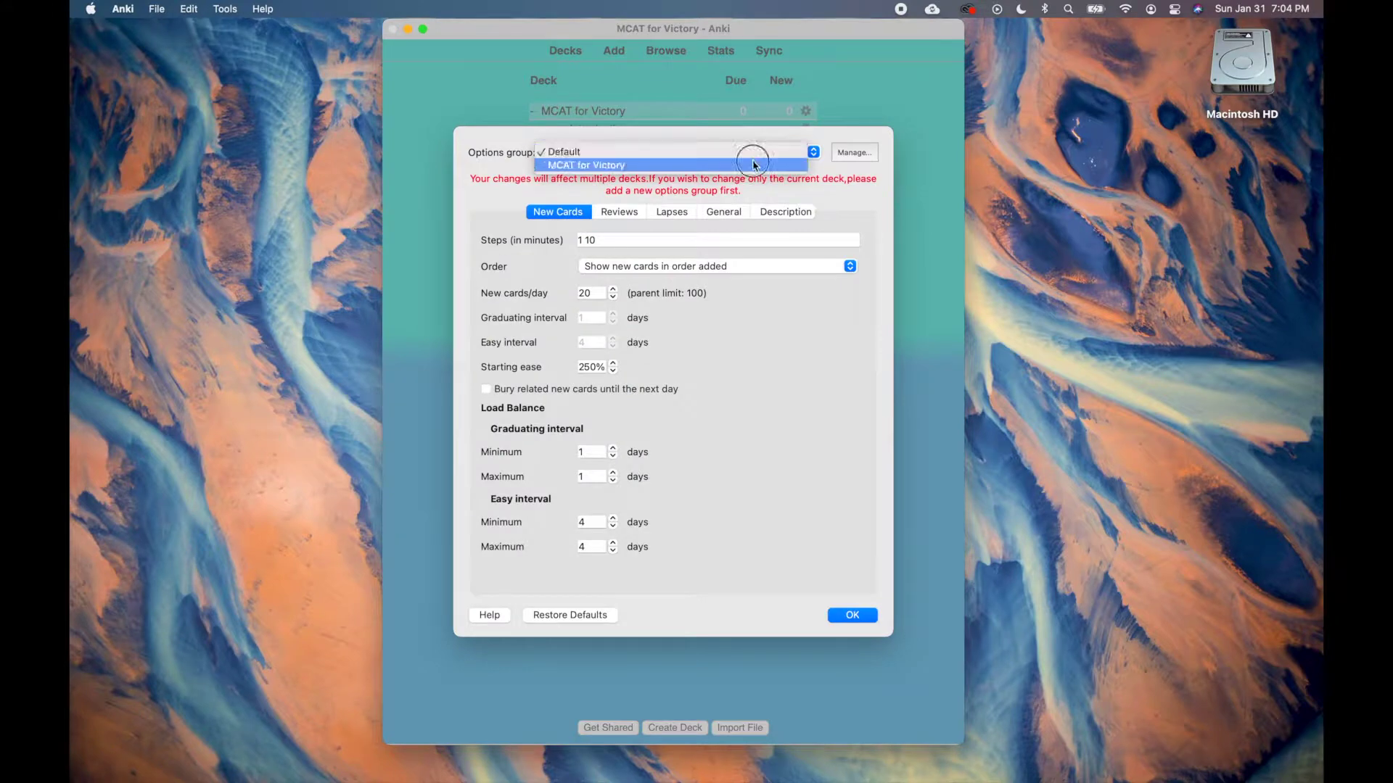
{"action": "left_click", "coordinate": [753, 164]}
{"action": "left_click", "coordinate": [850, 616]}
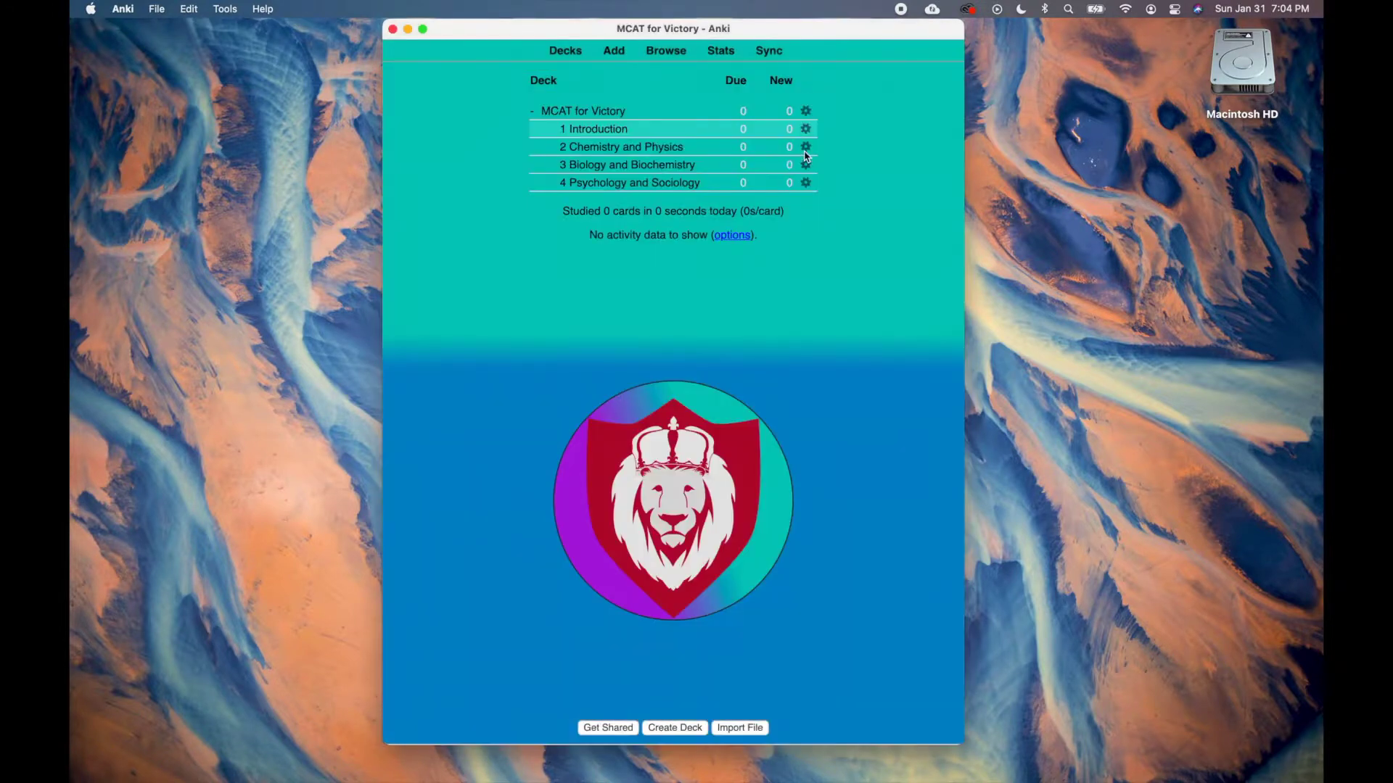
{"action": "left_click", "coordinate": [806, 147]}
{"action": "left_click", "coordinate": [823, 175]}
{"action": "left_click", "coordinate": [767, 151]}
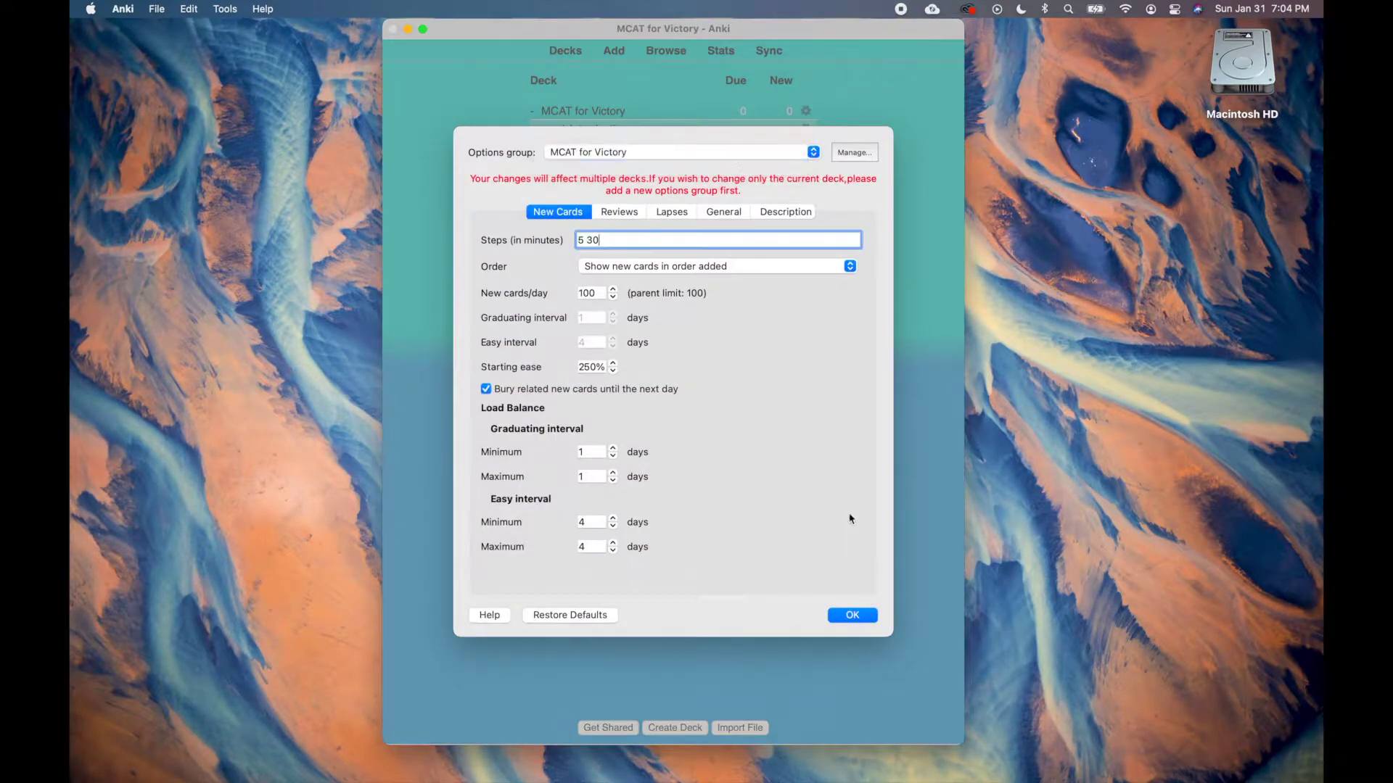
{"action": "left_click", "coordinate": [852, 616]}
- Assign the MCAT for Victory group to Biology and Biochemistry and Psychology and Sociology
{"action": "left_click", "coordinate": [805, 165]}
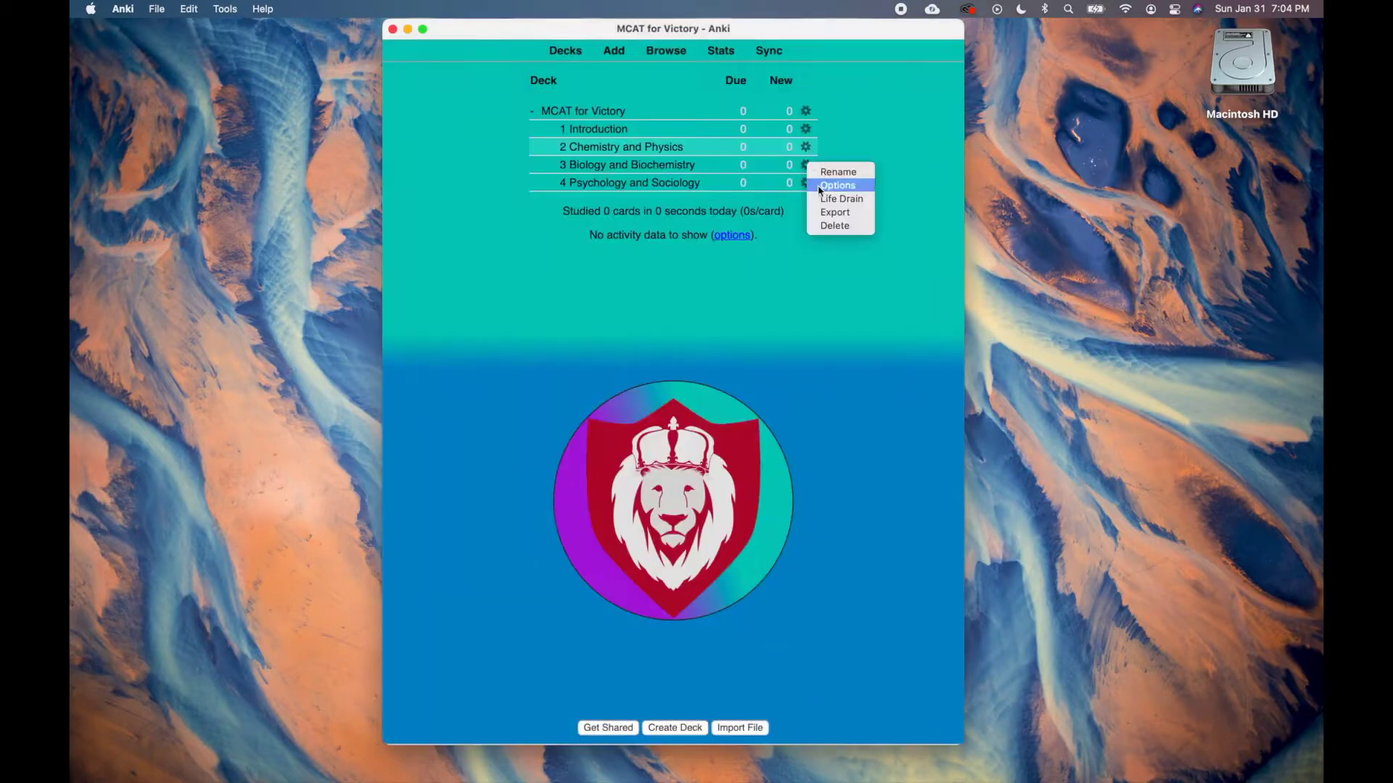
{"action": "left_click", "coordinate": [836, 185]}
{"action": "left_click", "coordinate": [767, 151]}
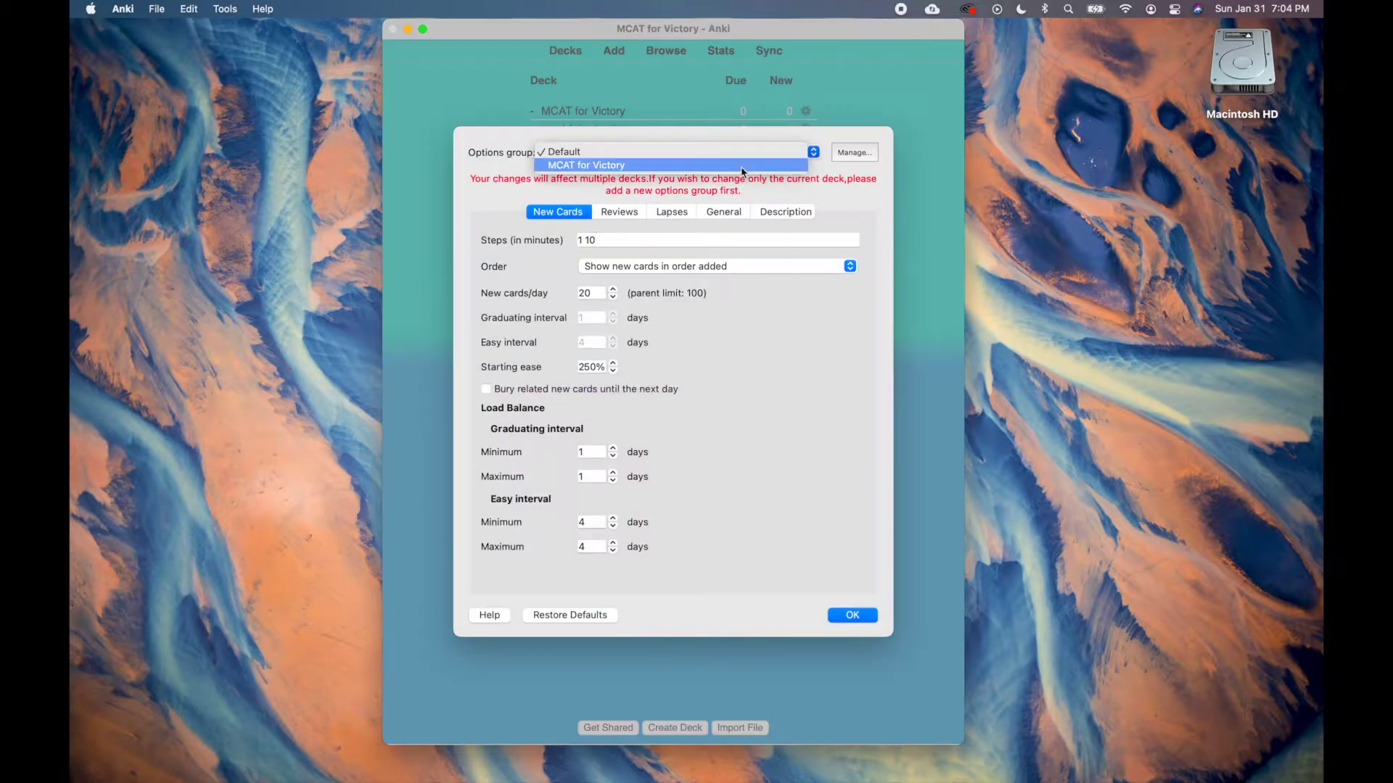
{"action": "left_click", "coordinate": [851, 615]}
{"action": "left_click", "coordinate": [805, 185]}
{"action": "left_click", "coordinate": [833, 208]}
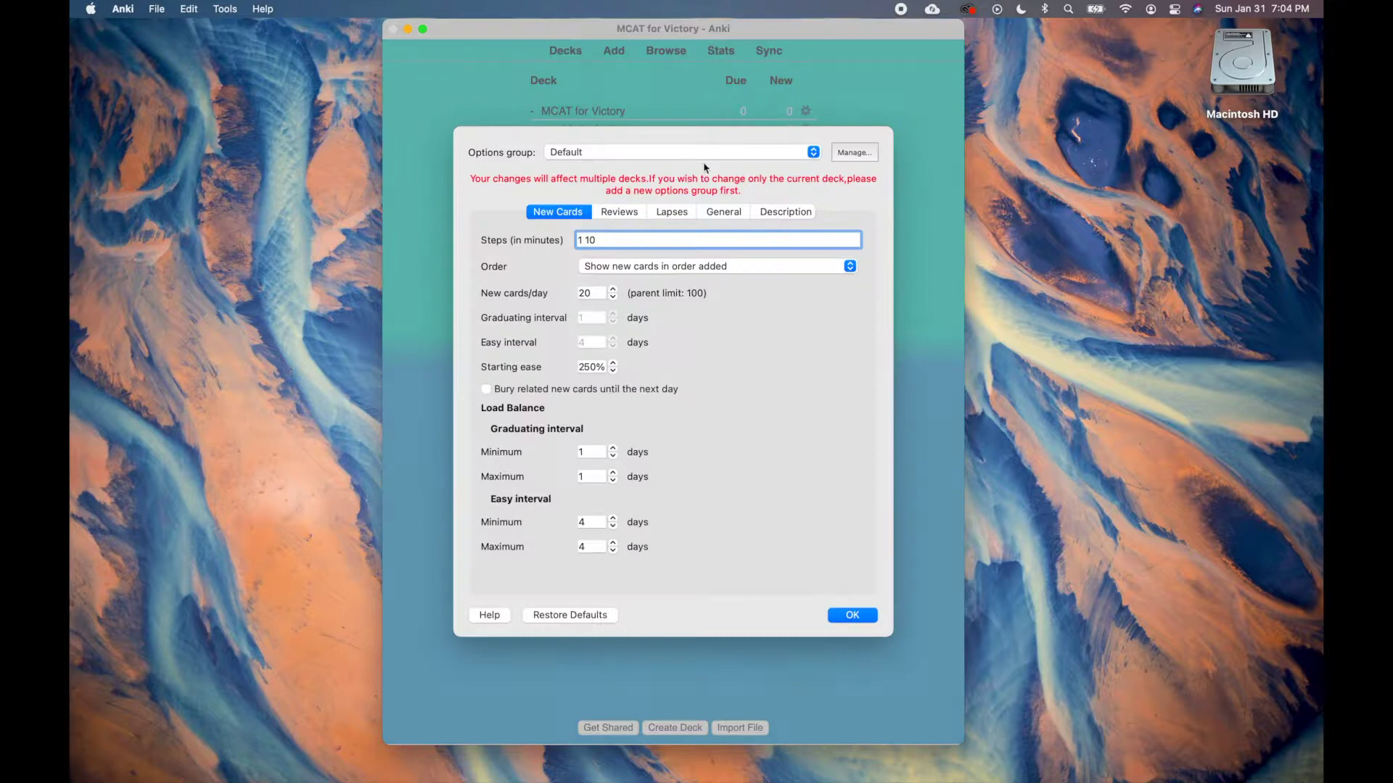
{"action": "left_click", "coordinate": [701, 154]}
{"action": "left_click", "coordinate": [852, 615]}
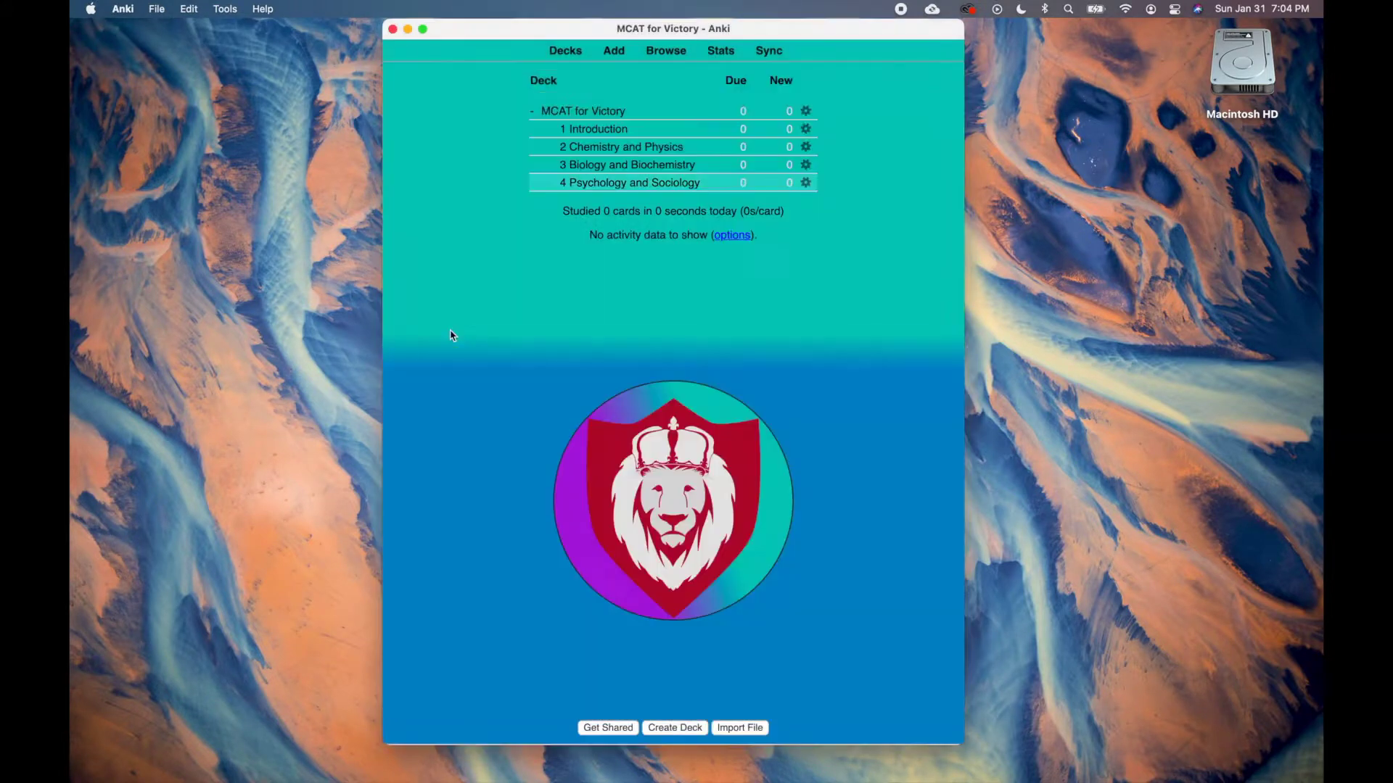
{"action": "left_click", "coordinate": [117, 7]}
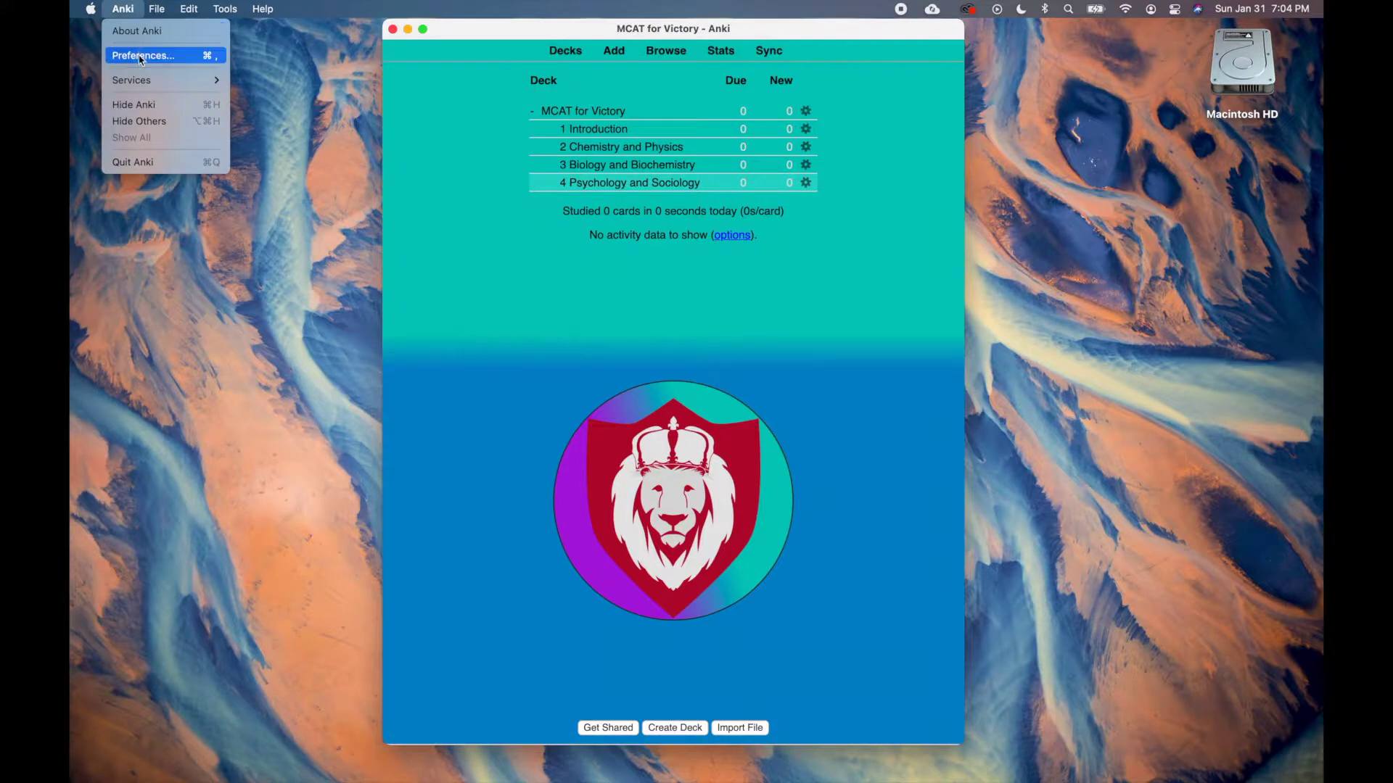
- In Preferences, keep the current-deck default for adding cards and view the Scheduling settings
{"action": "left_click", "coordinate": [140, 56]}
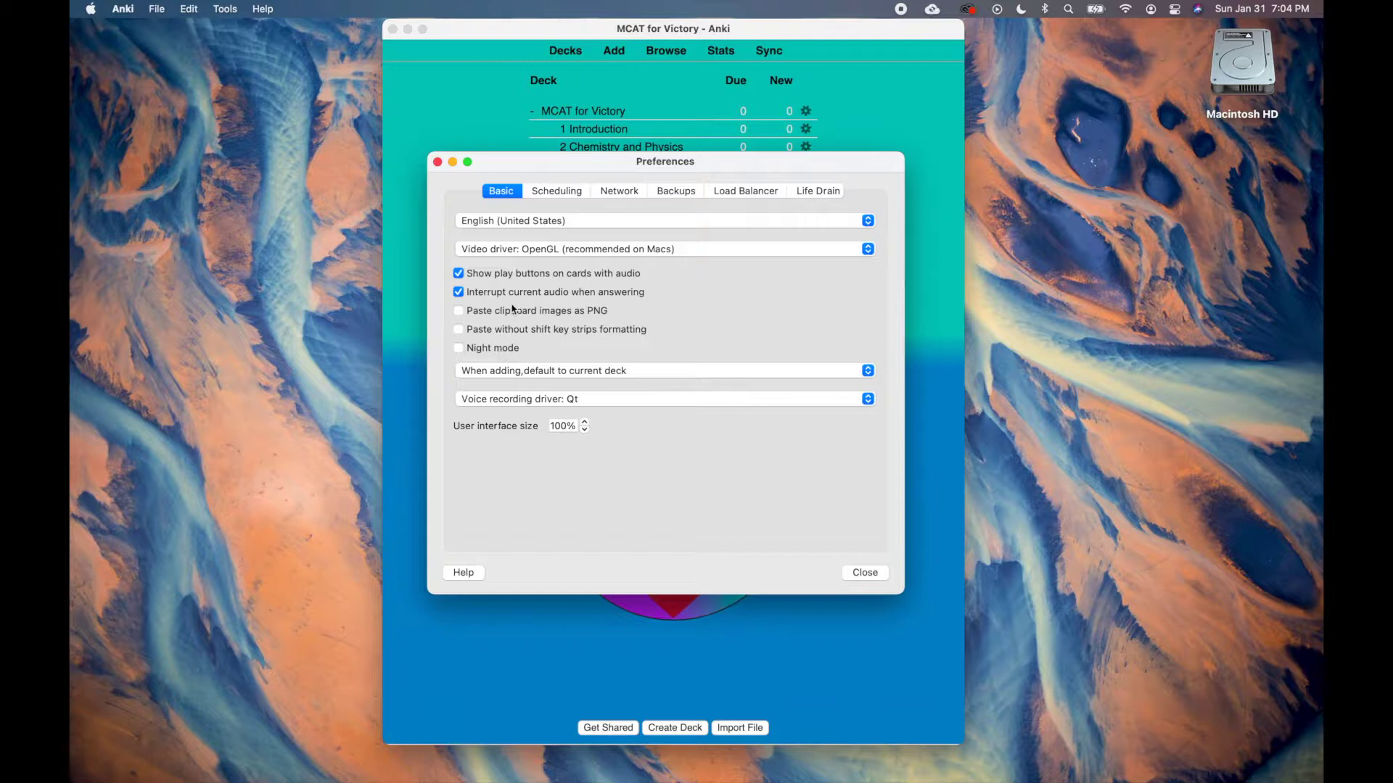
{"action": "left_click", "coordinate": [537, 371]}
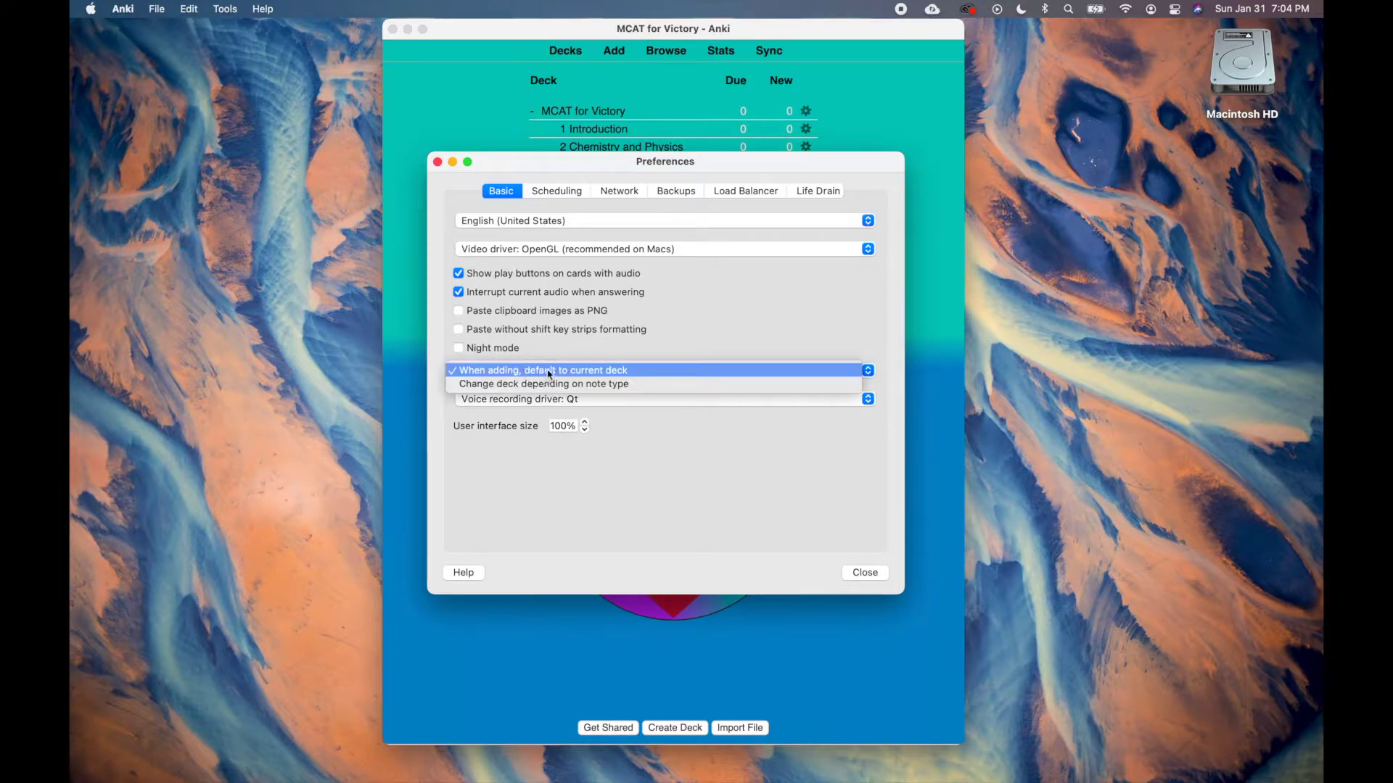
{"action": "left_click", "coordinate": [552, 374]}
{"action": "left_click", "coordinate": [498, 348]}
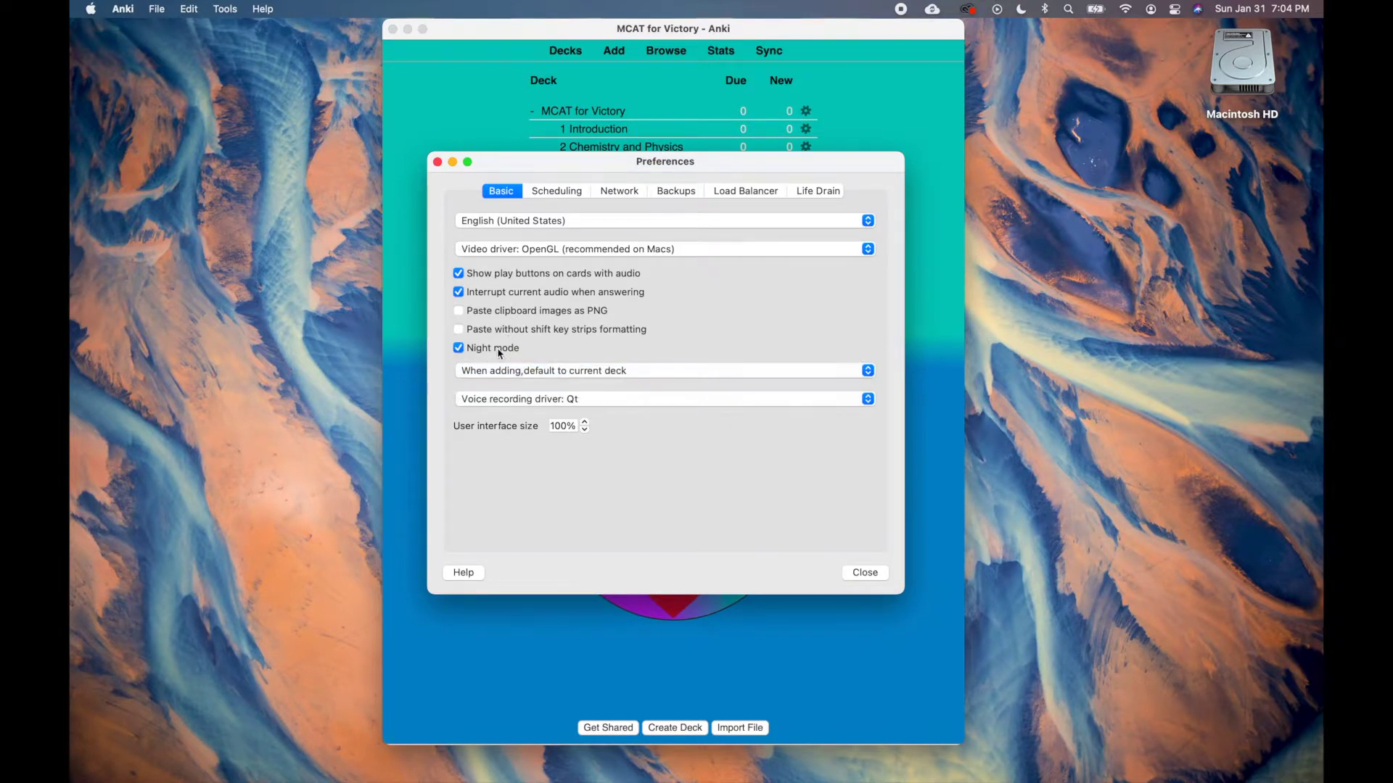
{"action": "left_click", "coordinate": [562, 194]}
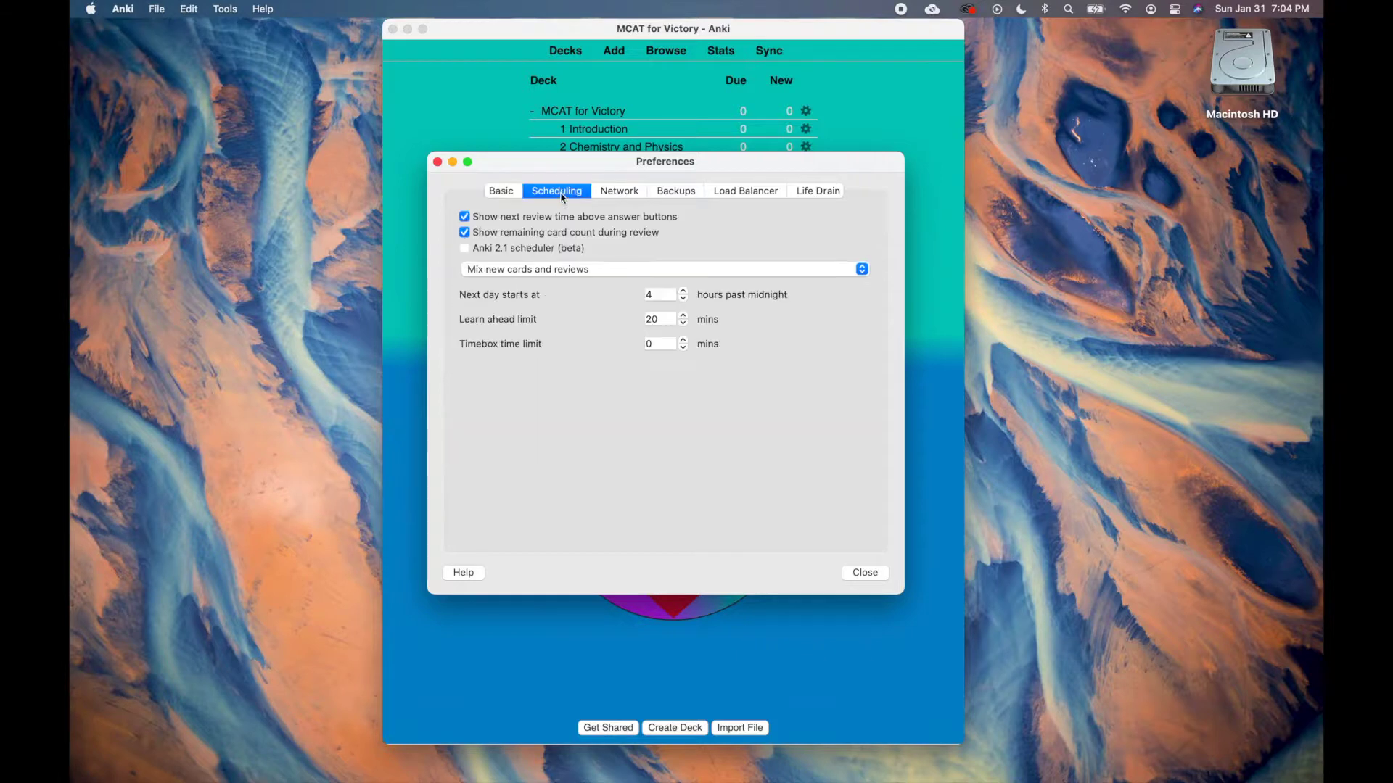
- Keep the remaining card count shown and show new cards after reviews
{"action": "left_click", "coordinate": [577, 234]}
{"action": "left_click", "coordinate": [629, 269]}
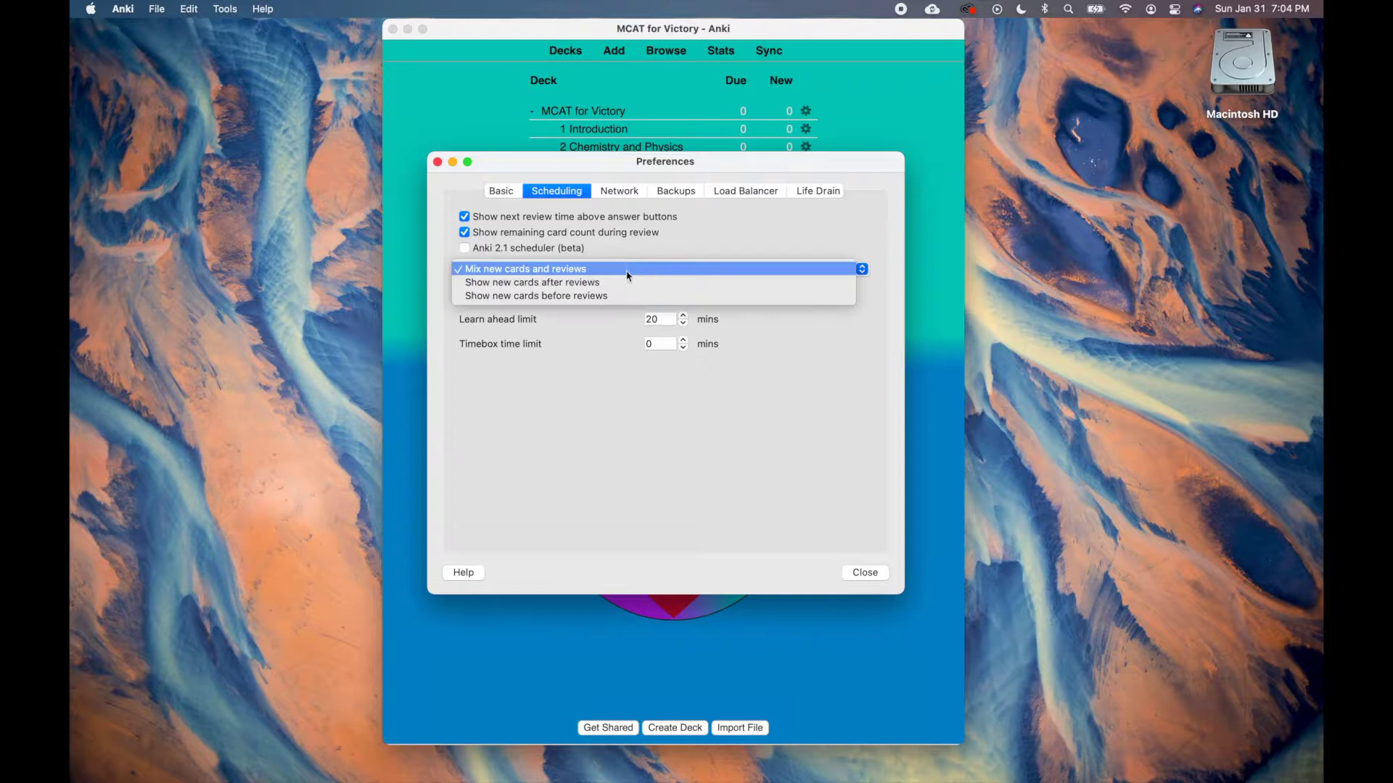
{"action": "left_click", "coordinate": [623, 283]}
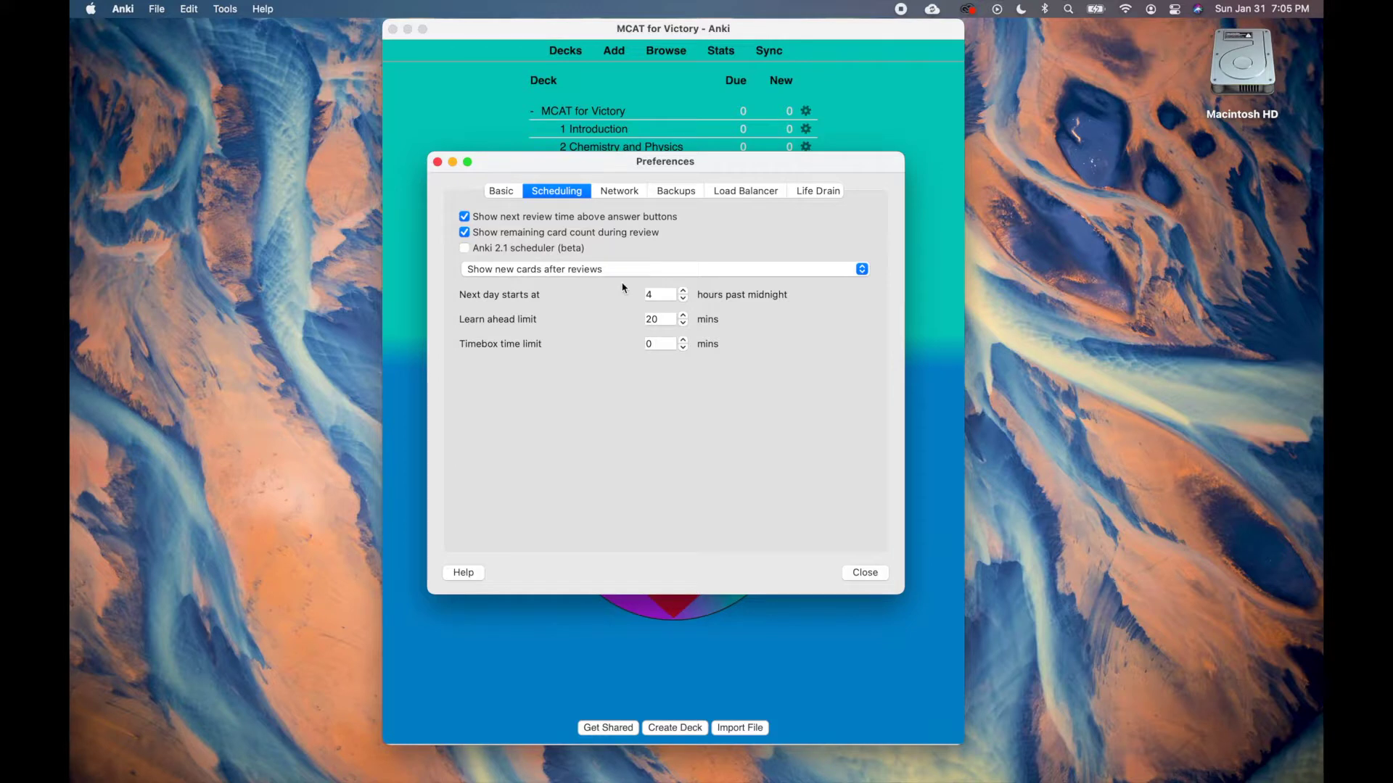
- Set the next day to start at 5 hours past midnight and the learn ahead limit to 0 minutes
{"action": "left_click_drag", "start_coordinate": [657, 294], "coordinate": [623, 295]}
{"action": "left_click", "coordinate": [667, 319]}
{"action": "left_click_drag", "start_coordinate": [667, 318], "coordinate": [616, 324]}
{"action": "type", "text": "0"}
{"action": "left_click", "coordinate": [619, 193]}
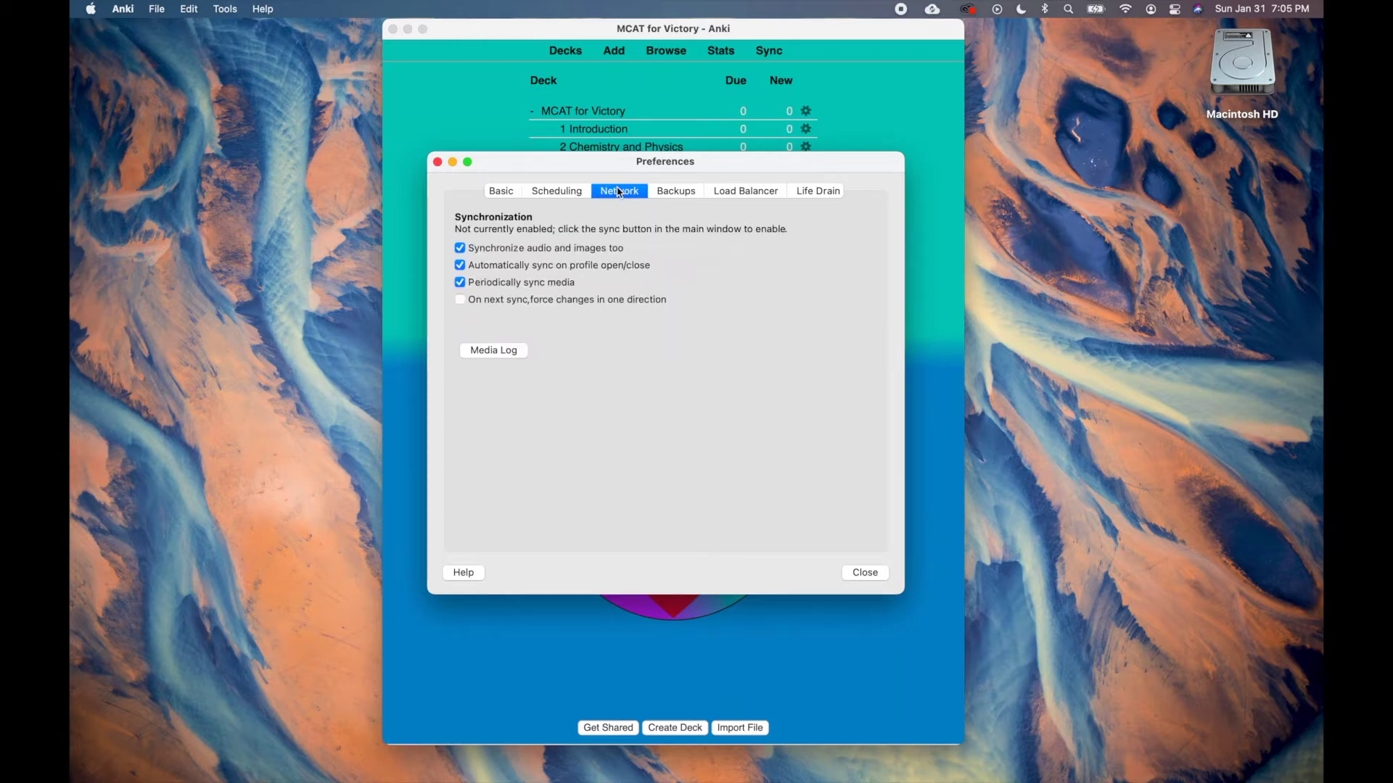
- Look over the Backups, Load Balancer and Life Drain pages, then close Preferences
{"action": "left_click", "coordinate": [690, 192]}
{"action": "left_click", "coordinate": [745, 193]}
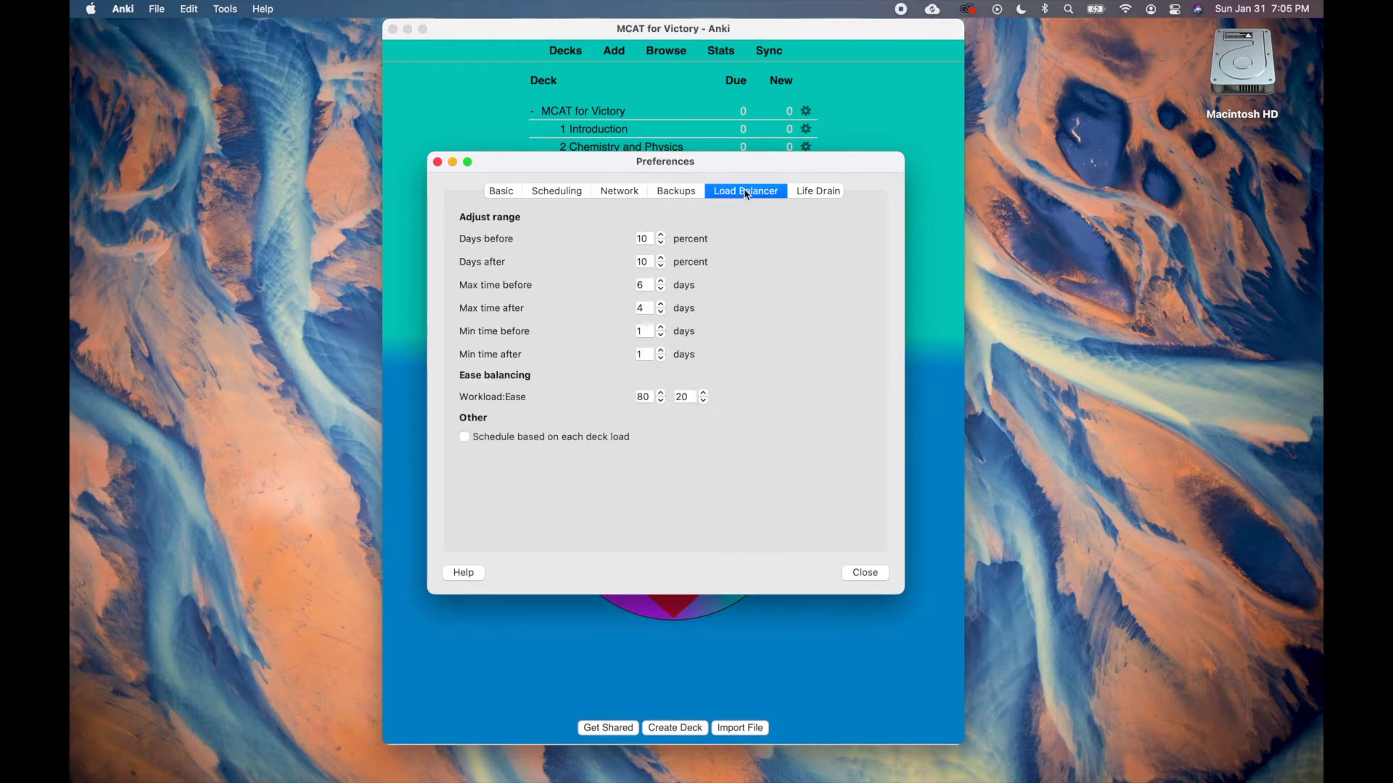
{"action": "left_click", "coordinate": [821, 192]}
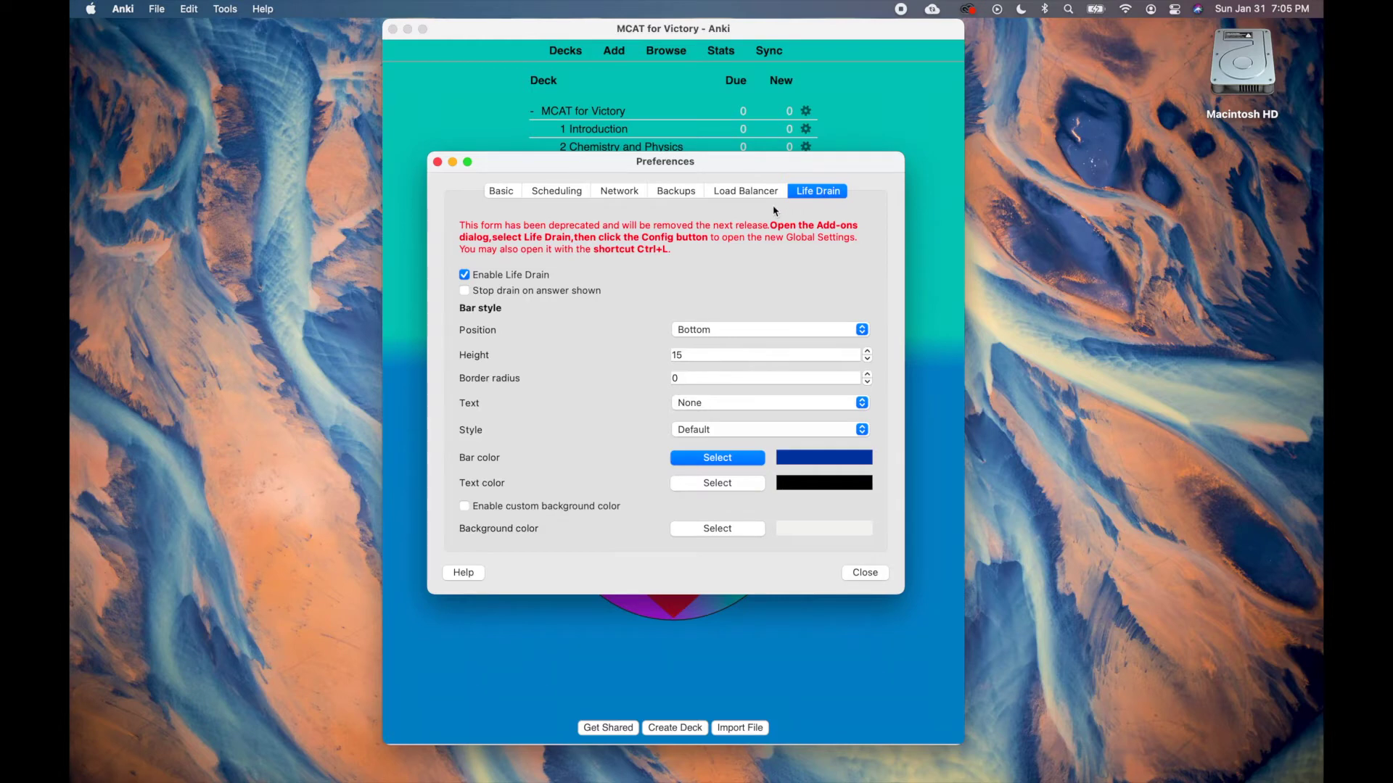
{"action": "left_click", "coordinate": [877, 572]}
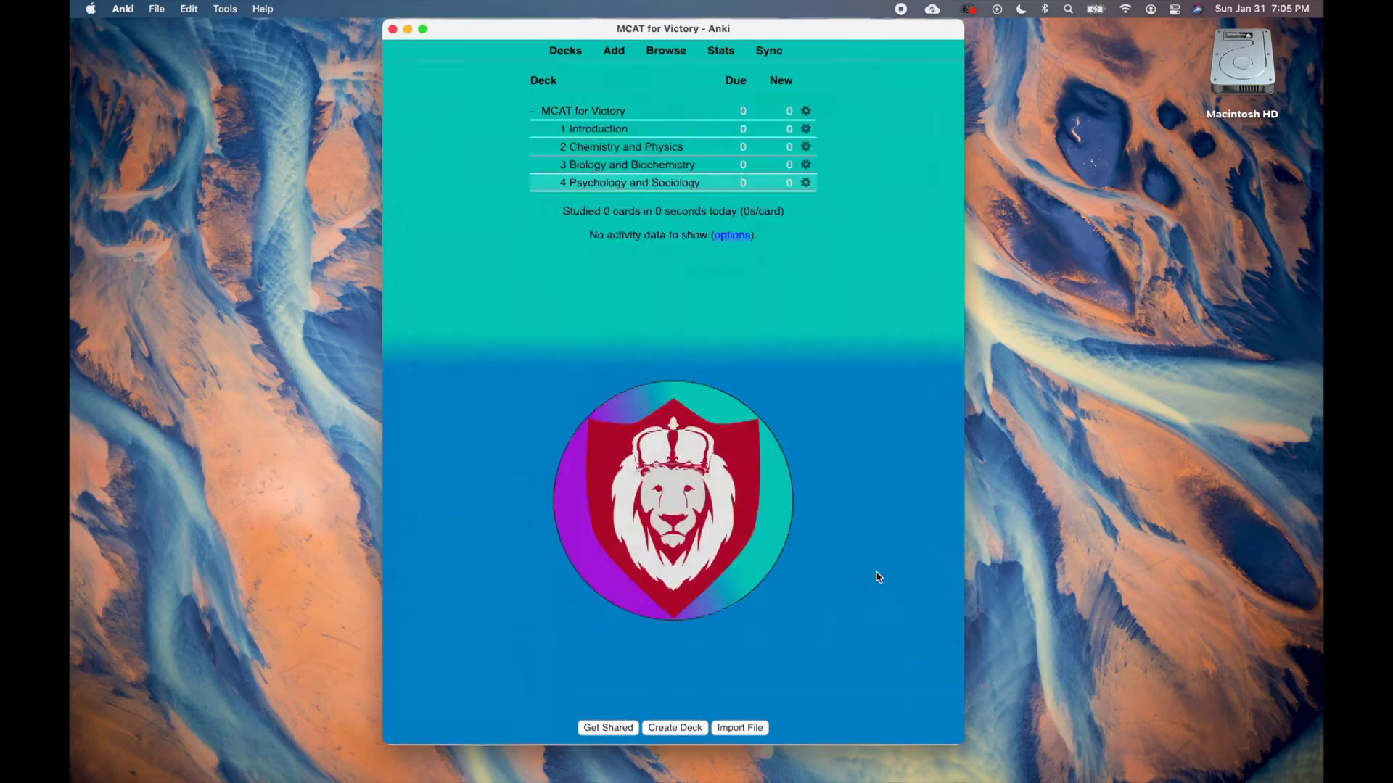